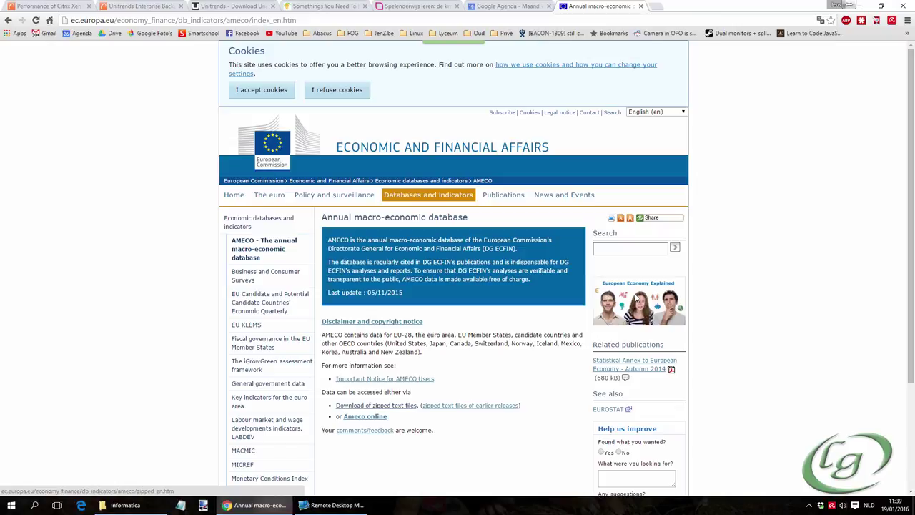
- Download the zipped Domestic Product text file to the taak folder as ameco6 (1).zip and open the archive
{"action": "left_click", "coordinate": [376, 404]}
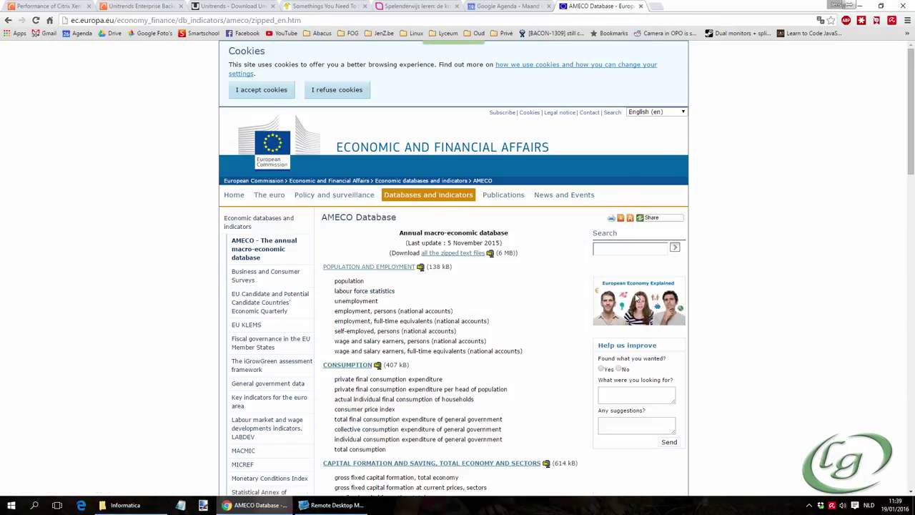
{"action": "scroll", "coordinate": [636, 298], "scroll_direction": "down", "scroll_amount": 9}
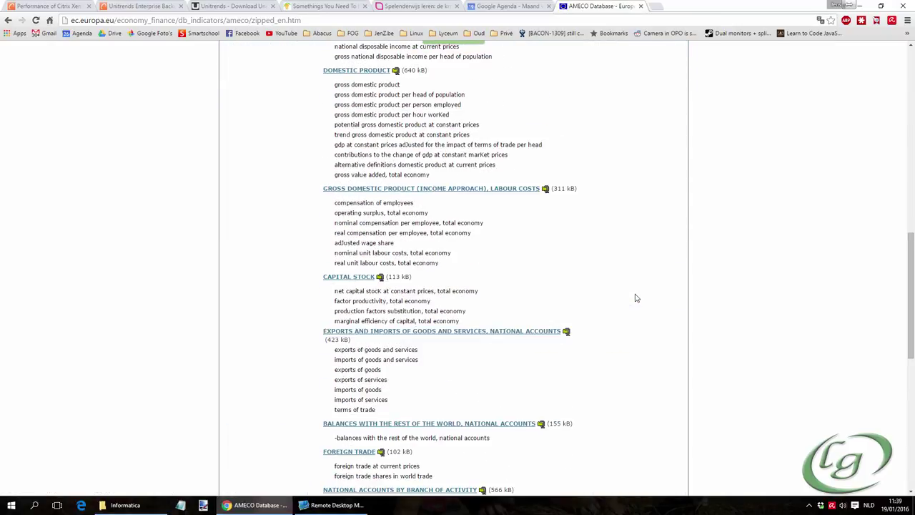
{"action": "key", "text": "Tab"}
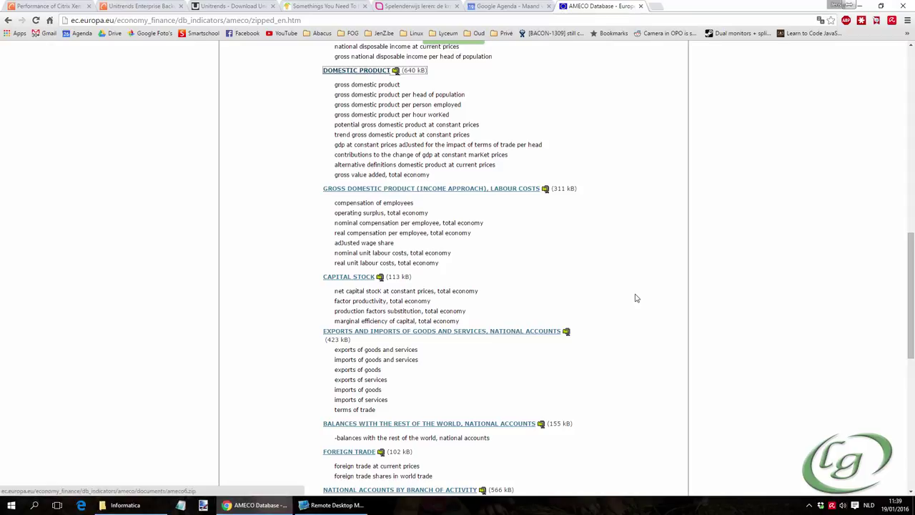
{"action": "key", "text": "Return"}
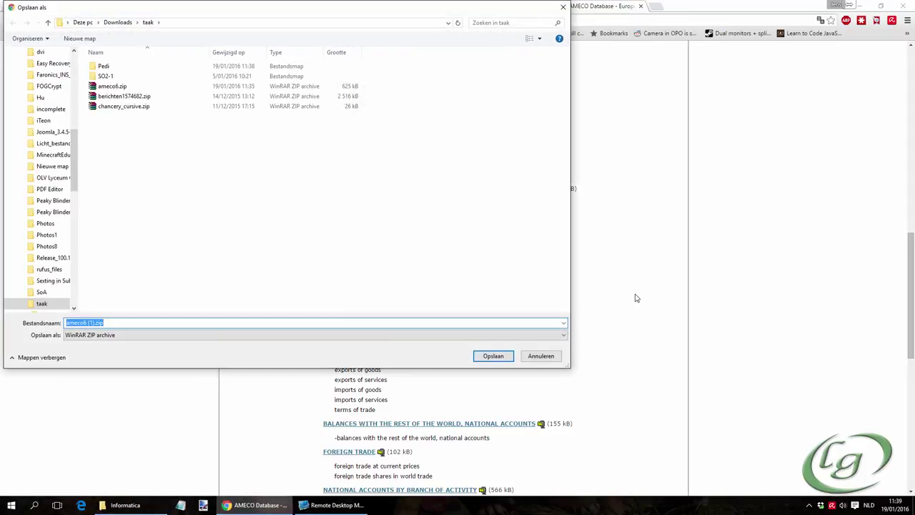
{"action": "key", "text": "Return"}
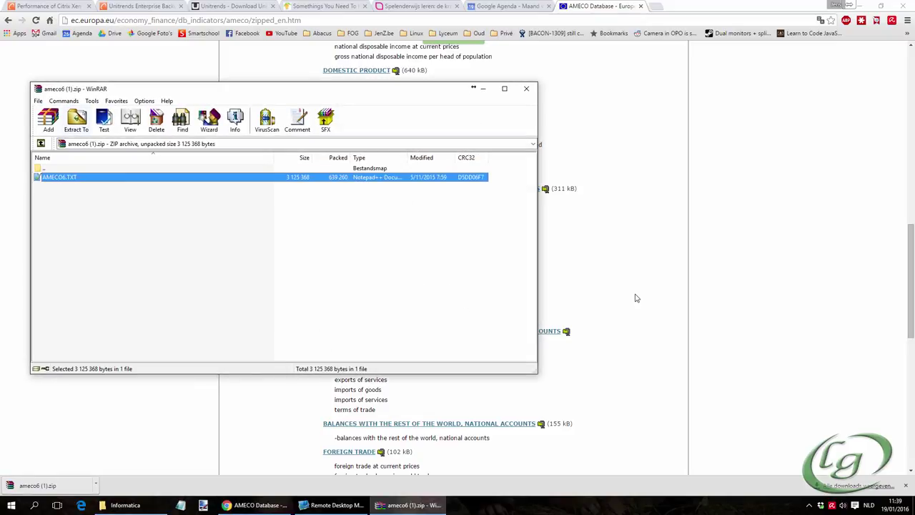
- Extract AMECO6.TXT from the archive to G:\Downloads\taak\Pedi
{"action": "key", "text": "alt+e"}
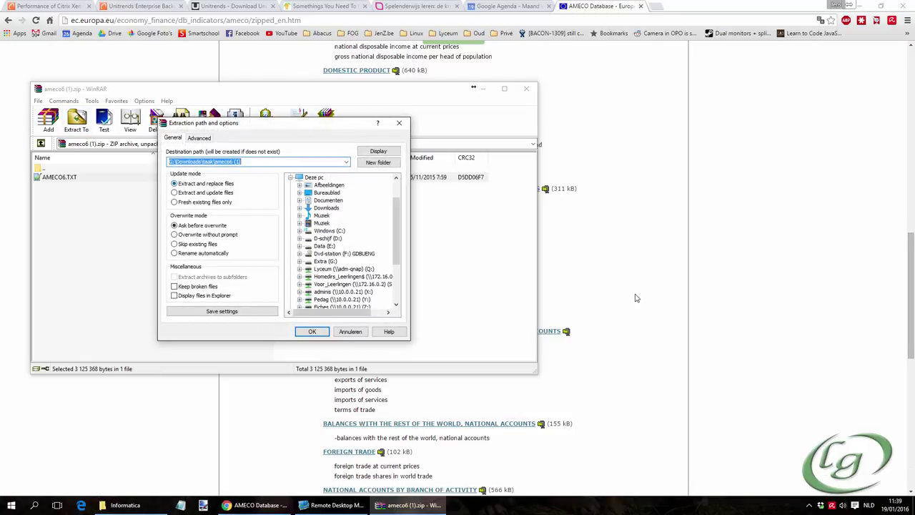
{"action": "double_click", "coordinate": [326, 208]}
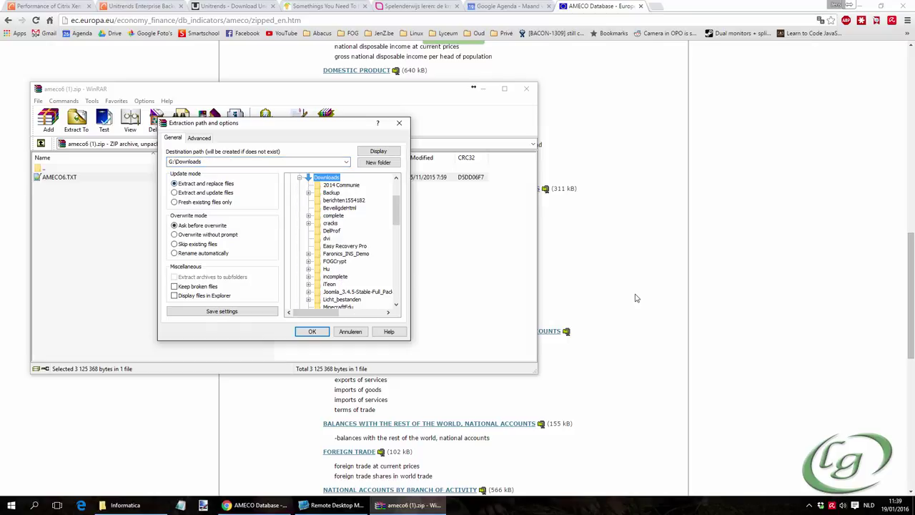
{"action": "scroll", "coordinate": [357, 292], "scroll_direction": "down", "scroll_amount": 6}
{"action": "double_click", "coordinate": [328, 269]}
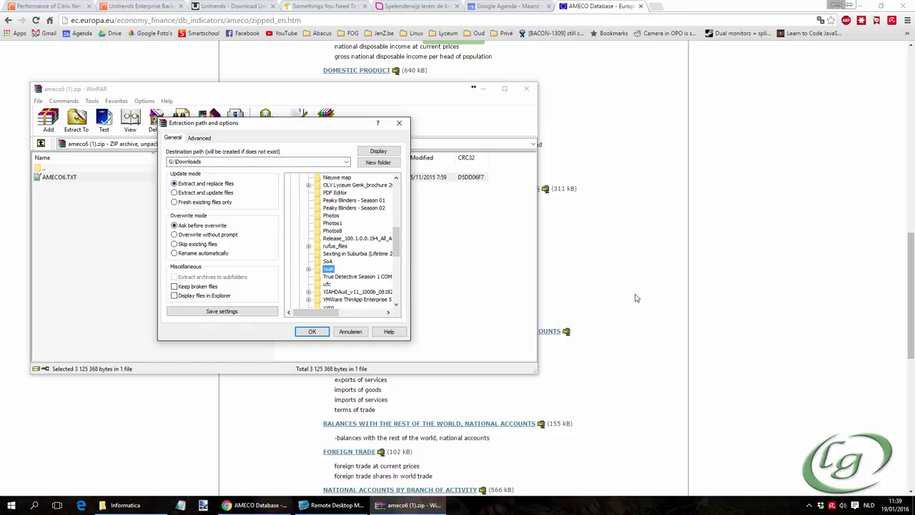
{"action": "left_click", "coordinate": [336, 276]}
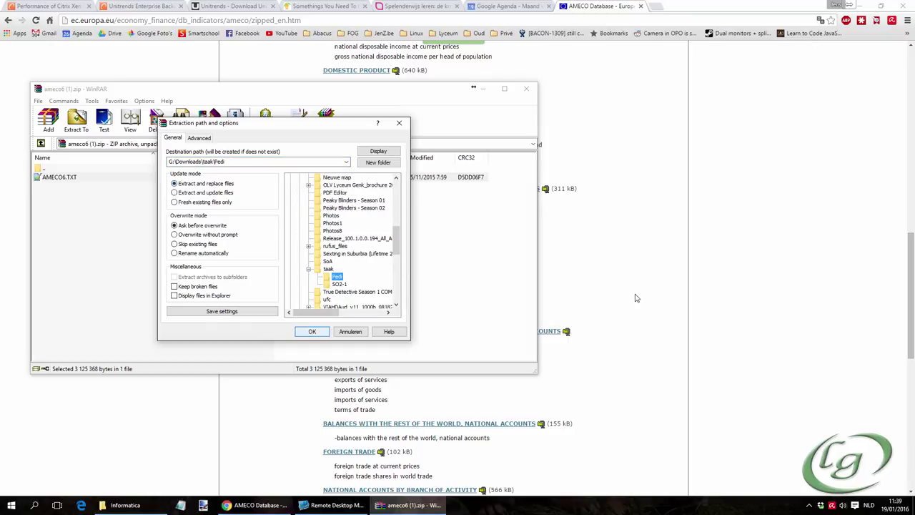
{"action": "left_click", "coordinate": [311, 331]}
{"action": "key", "text": "Return"}
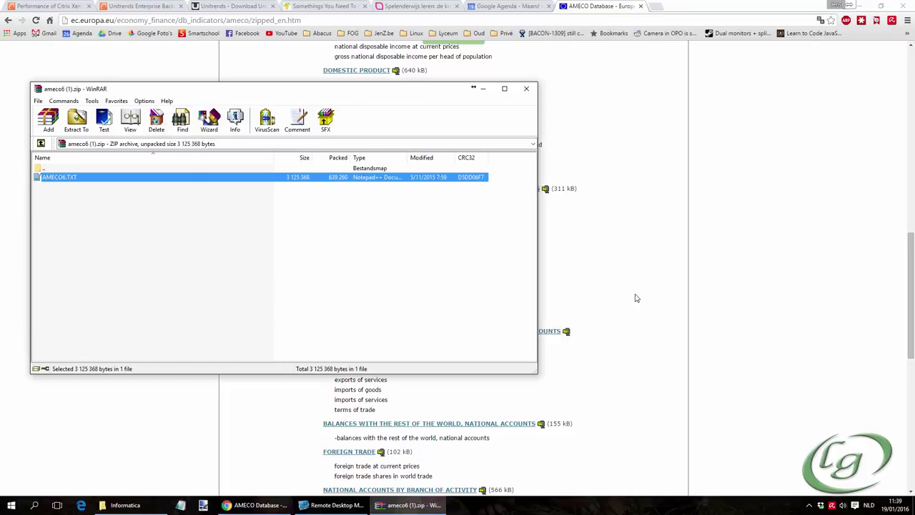
- View the contents of AMECO6.TXT from the archive in Notepad++, and close both the text file and the archive
{"action": "key", "text": "Return"}
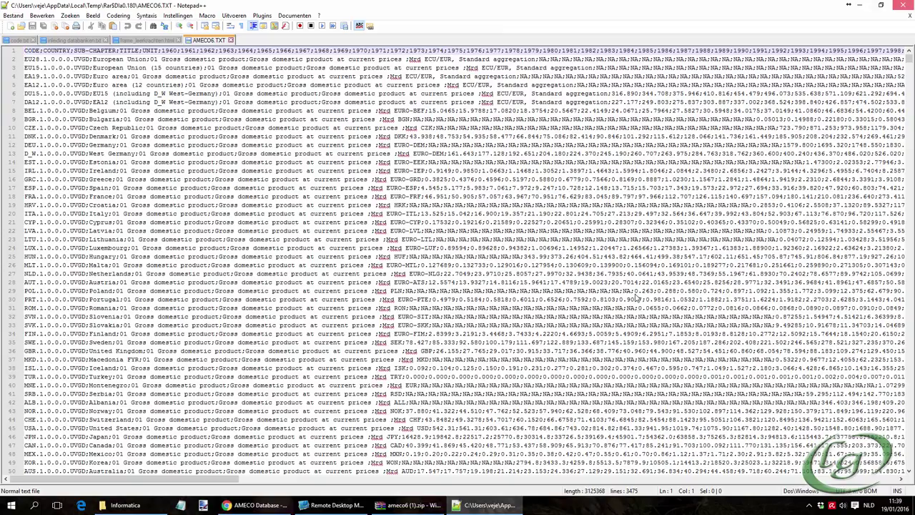
{"action": "key", "text": "alt+F4"}
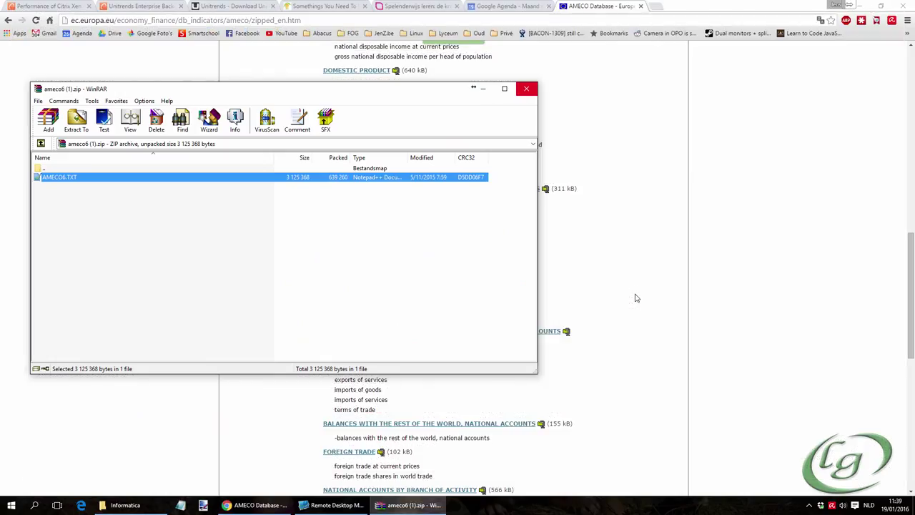
{"action": "key", "text": "alt+F4"}
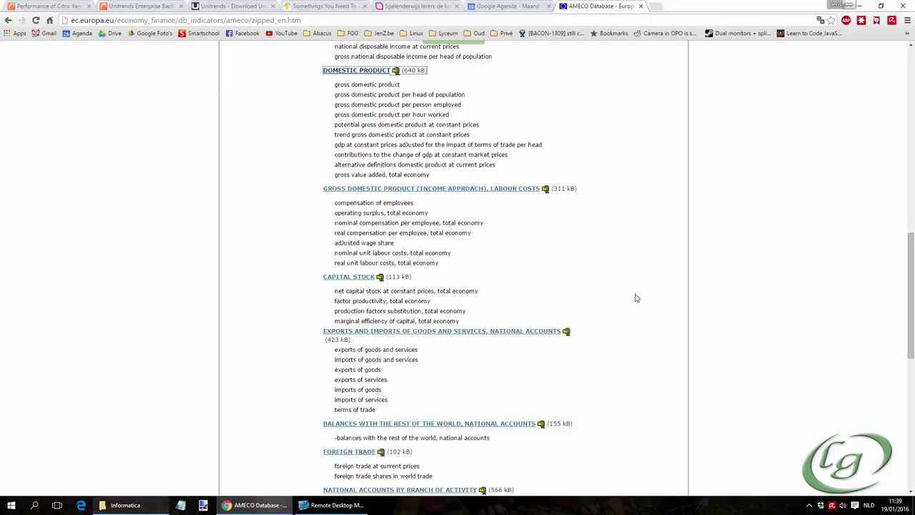
- Switch to File Explorer and open the Pedi folder inside taak
{"action": "key", "text": "alt+Tab"}
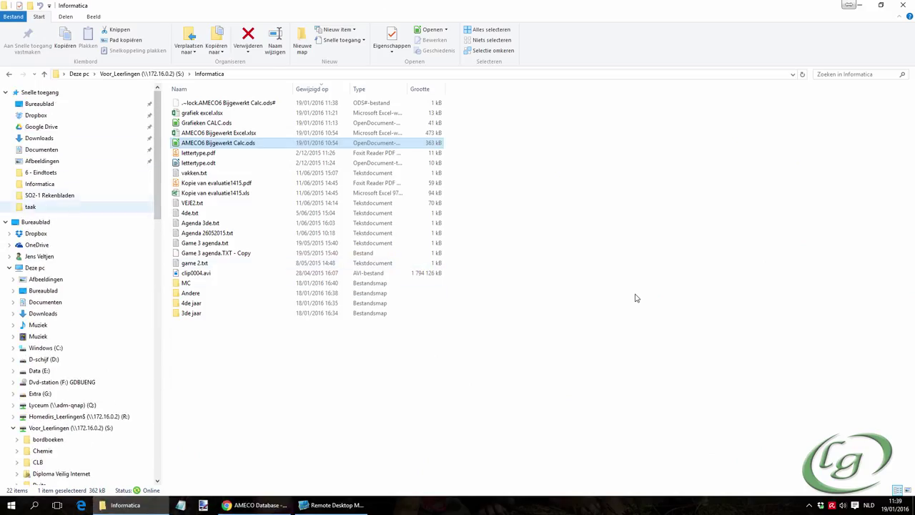
{"action": "left_click", "coordinate": [30, 207]}
{"action": "left_click", "coordinate": [187, 102]}
{"action": "key", "text": "Return"}
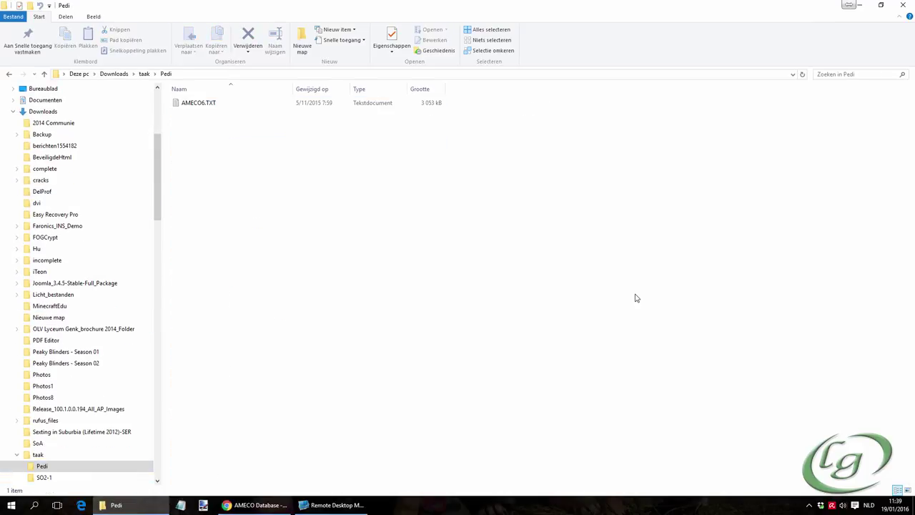
{"action": "key", "text": "Down"}
{"action": "key", "text": "shift+F10"}
{"action": "key", "text": "Down"}
{"action": "key", "text": "Down"}
{"action": "key", "text": "Down"}
{"action": "key", "text": "Down"}
{"action": "key", "text": "Down"}
{"action": "key", "text": "Down"}
{"action": "key", "text": "Down"}
{"action": "key", "text": "Down"}
{"action": "key", "text": "Down"}
{"action": "key", "text": "Down"}
{"action": "key", "text": "Down"}
{"action": "key", "text": "Down"}
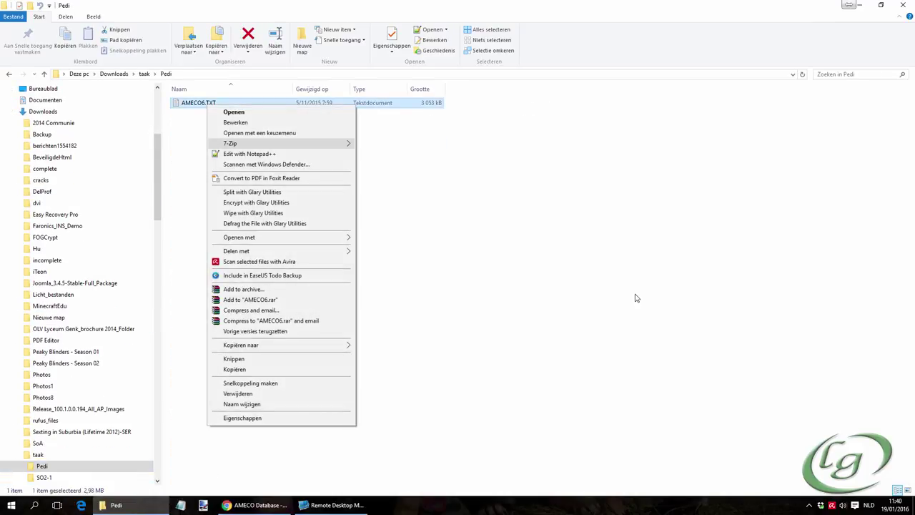
{"action": "key", "text": "Right"}
{"action": "key", "text": "Down"}
{"action": "key", "text": "Down"}
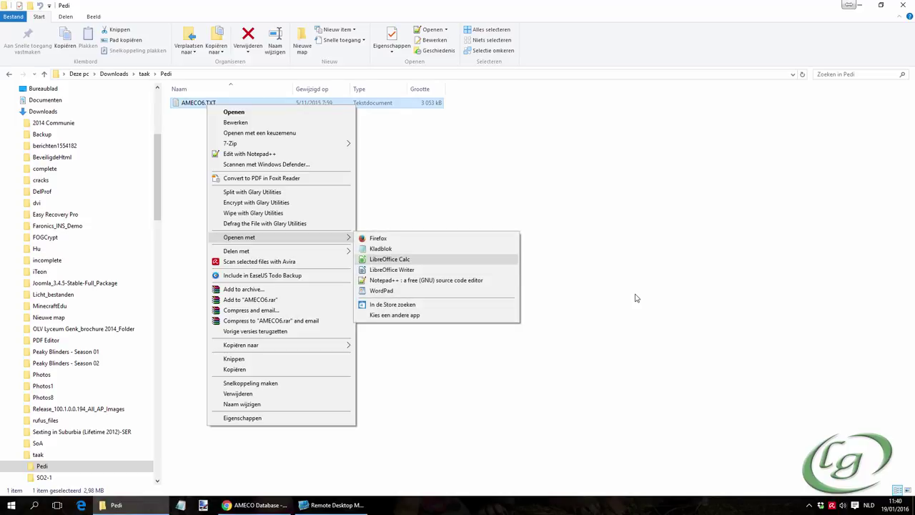
{"action": "left_click", "coordinate": [635, 297]}
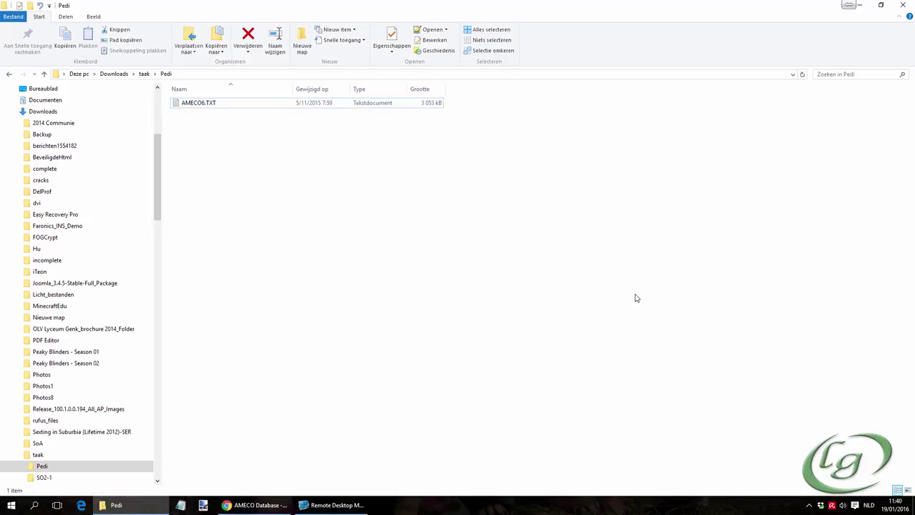
- Launch LibreOffice Calc with an empty spreadsheet
{"action": "key", "text": "super"}
{"action": "type", "text": "calc"}
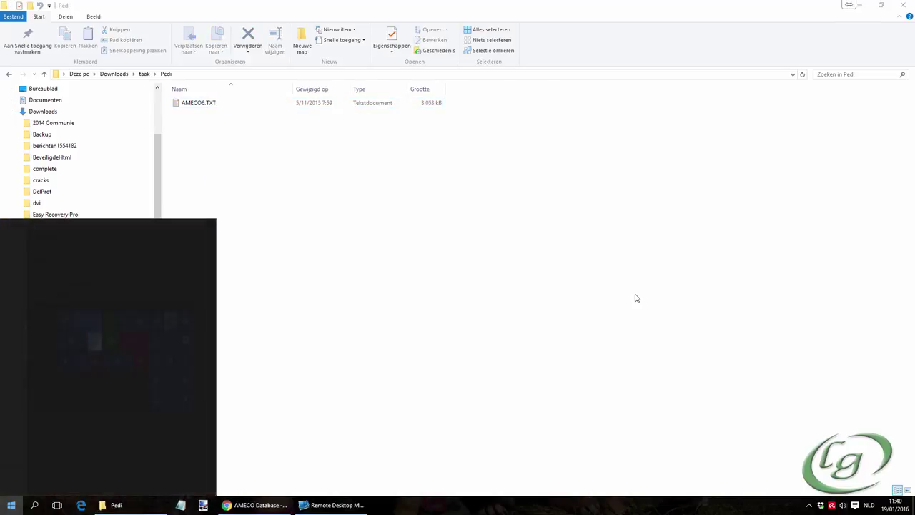
{"action": "key", "text": "Escape"}
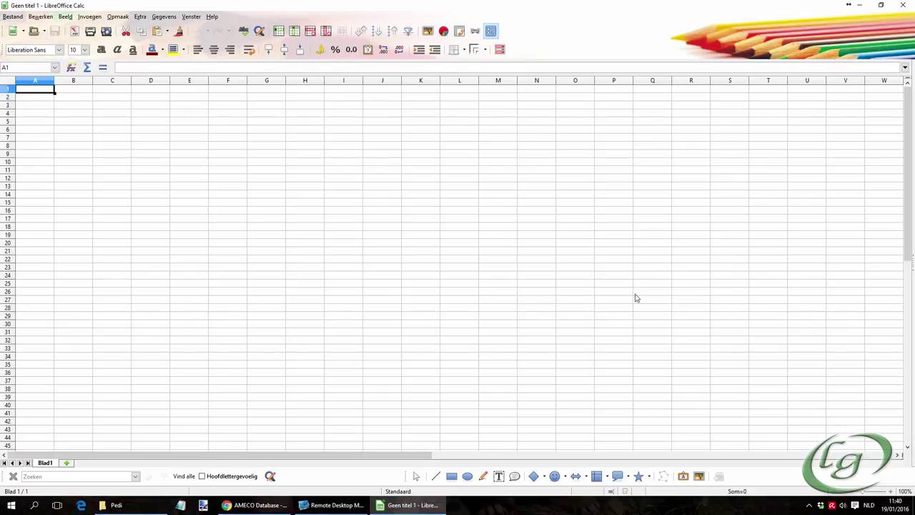
- Open AMECO6.TXT from the Pedi folder for text import
{"action": "key", "text": "alt+b"}
{"action": "key", "text": "Down"}
{"action": "key", "text": "Return"}
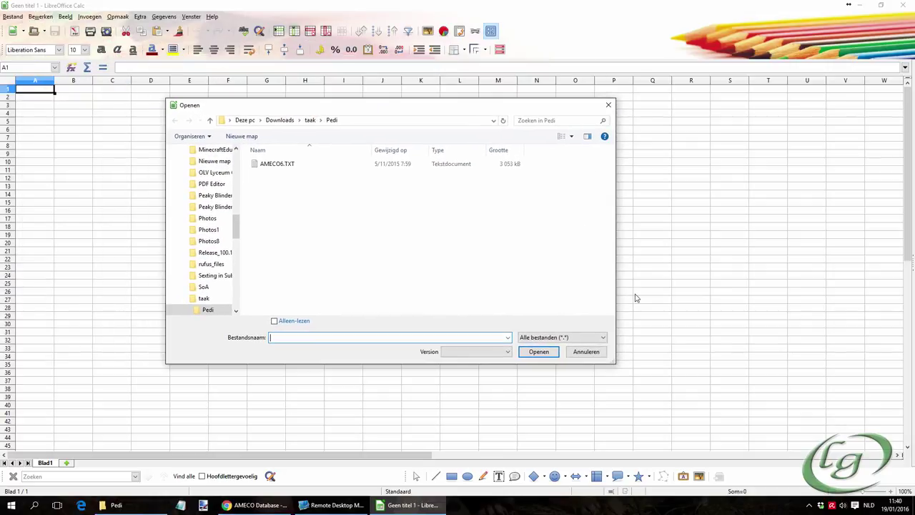
{"action": "key", "text": "shift+Tab"}
{"action": "key", "text": "Down"}
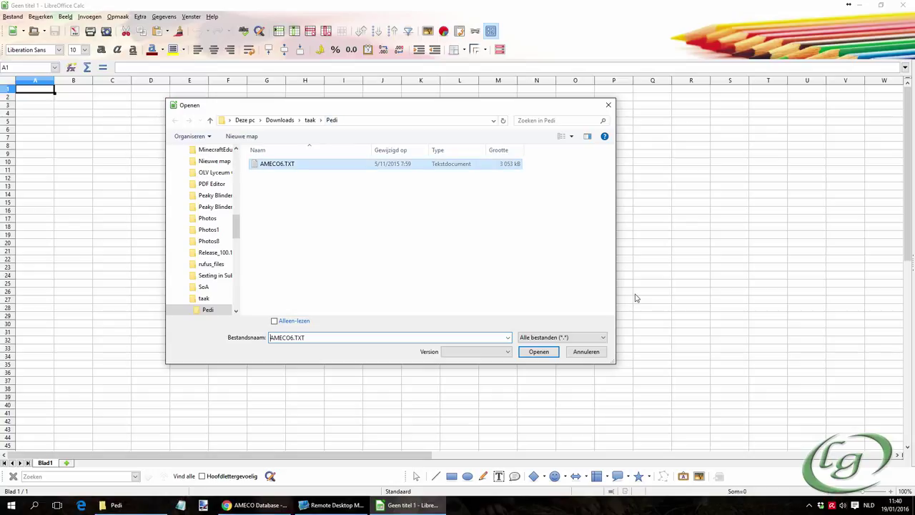
{"action": "key", "text": "Return"}
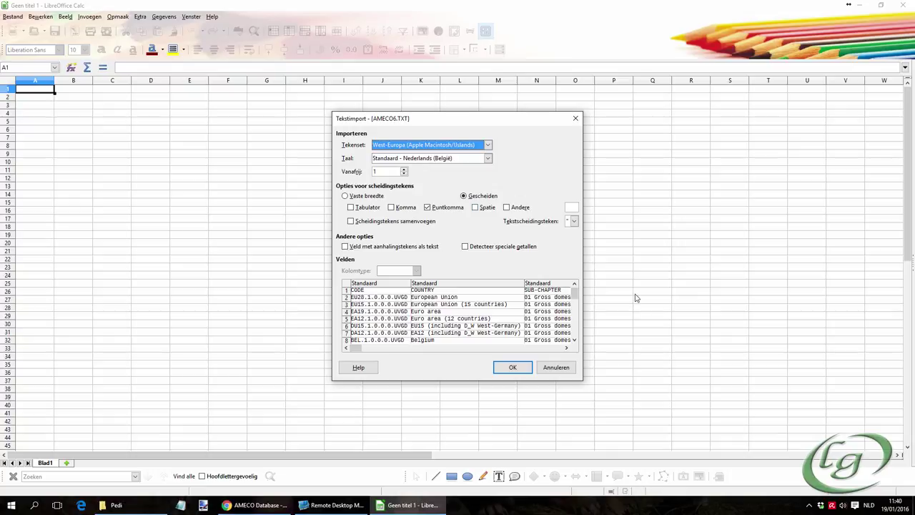
- Import the text from row 1 as separated data, using only the semicolon as separator
{"action": "key", "text": "Tab"}
{"action": "key", "text": "alt+k"}
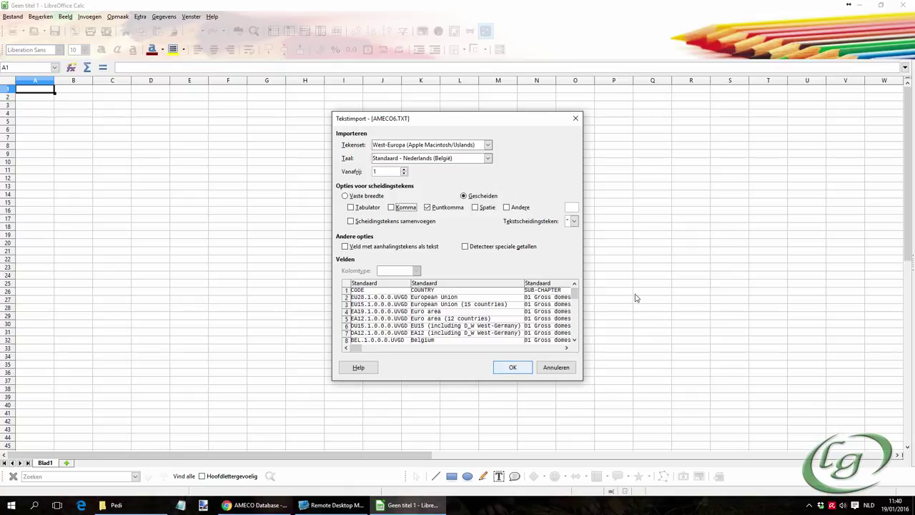
{"action": "key", "text": "Return"}
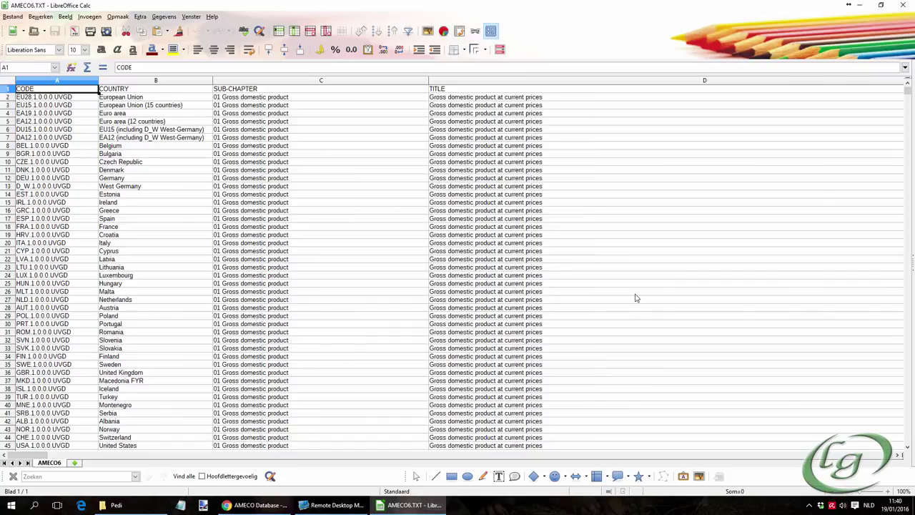
- Narrow the overly wide 2017 column (BK) at the end of the imported data
{"action": "scroll", "coordinate": [637, 298], "scroll_direction": "down", "scroll_amount": 5, "text": "ctrl"}
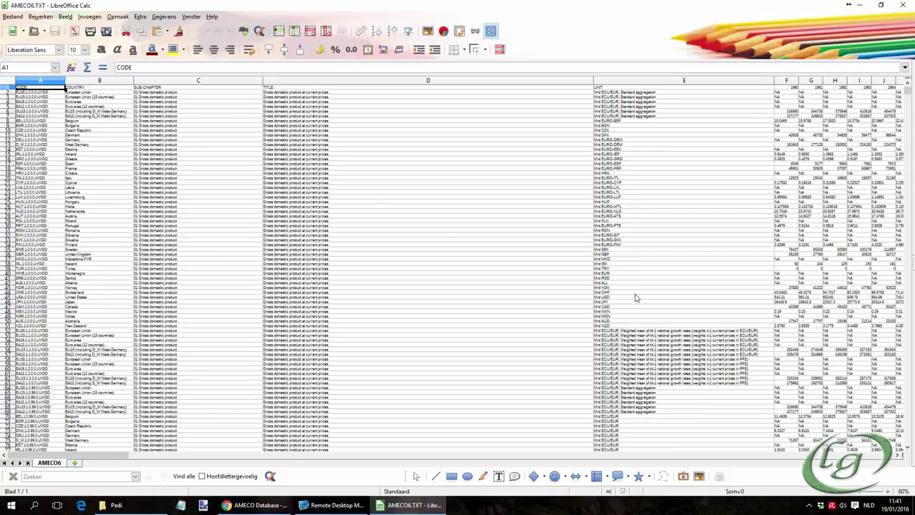
{"action": "scroll", "coordinate": [636, 298], "scroll_direction": "right", "scroll_amount": 5}
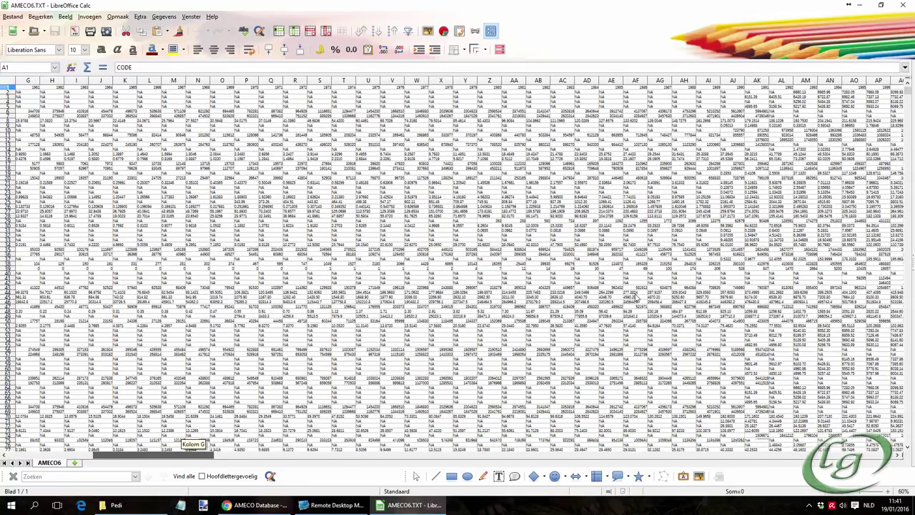
{"action": "scroll", "coordinate": [633, 296], "scroll_direction": "right", "scroll_amount": 10}
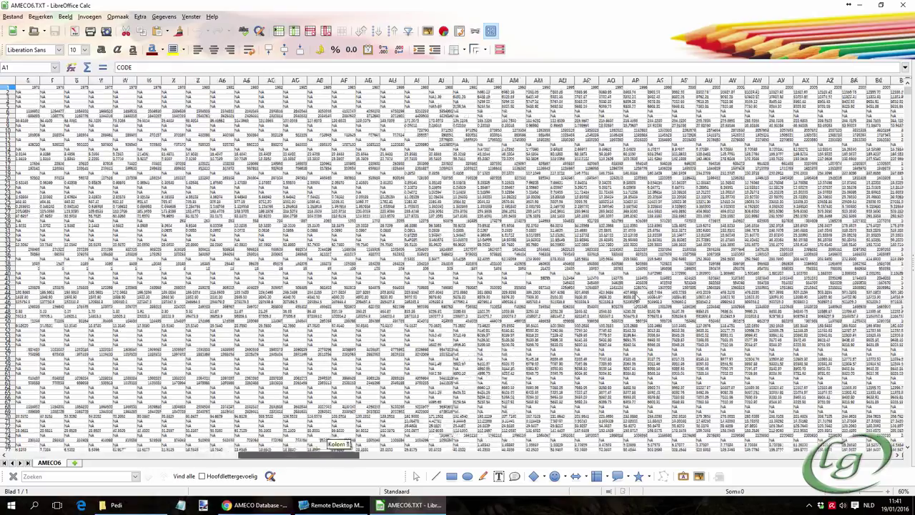
{"action": "scroll", "coordinate": [635, 297], "scroll_direction": "right", "scroll_amount": 15}
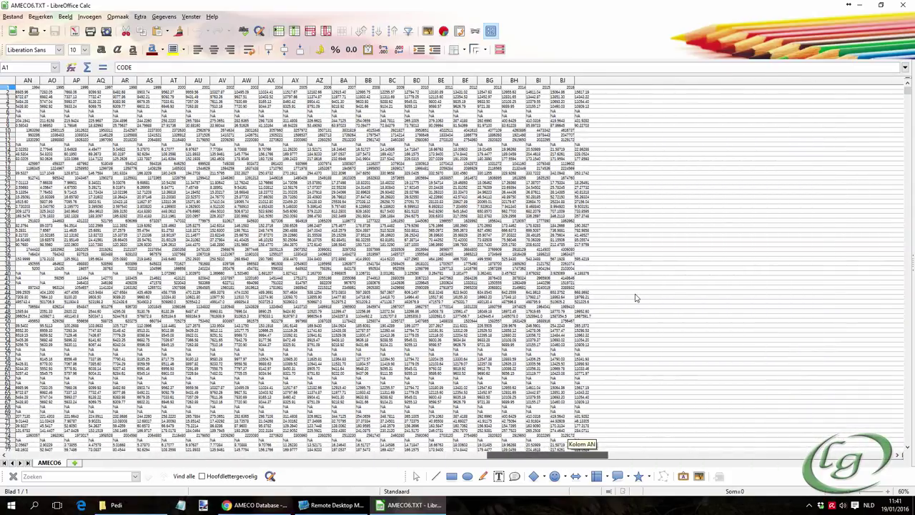
{"action": "scroll", "coordinate": [636, 298], "scroll_direction": "right", "scroll_amount": 4}
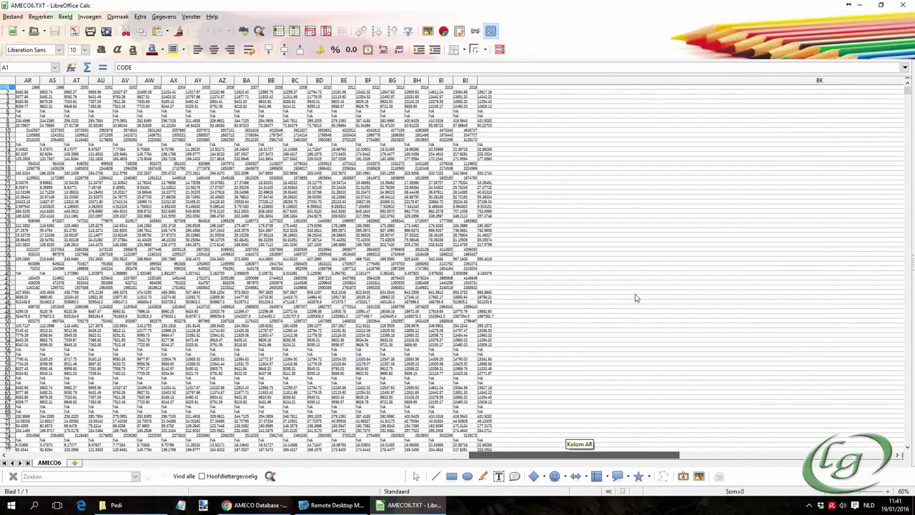
{"action": "scroll", "coordinate": [636, 298], "scroll_direction": "right", "scroll_amount": 10}
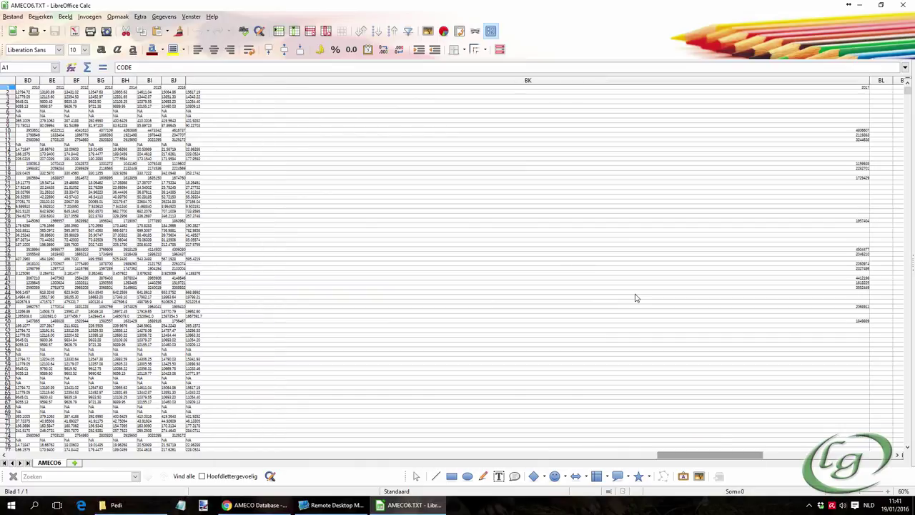
{"action": "key", "text": "ctrl+Right"}
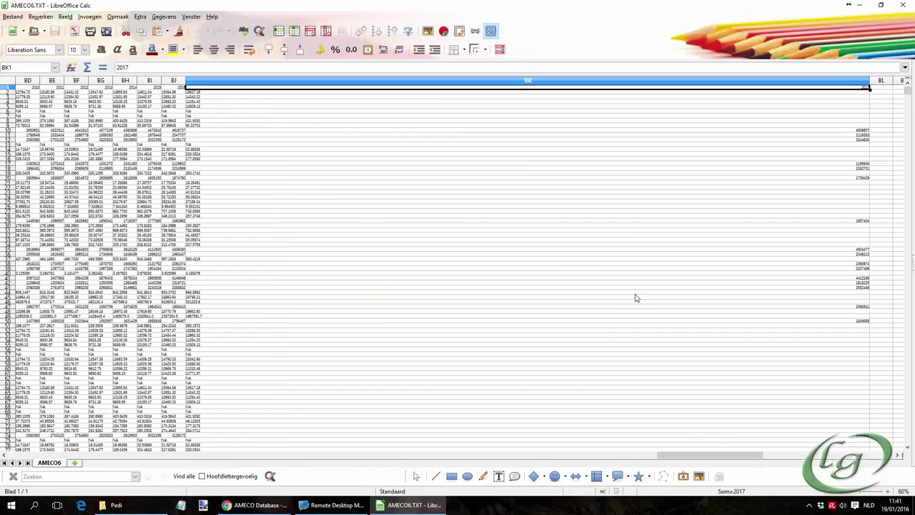
{"action": "key", "text": "alt+Left"}
{"action": "key", "text": "alt+Left"}
{"action": "key", "text": "alt+Left"}
{"action": "key", "text": "alt+Left"}
{"action": "key", "text": "alt+Left"}
{"action": "key", "text": "alt+Left"}
{"action": "key", "text": "alt+Left"}
{"action": "key", "text": "alt+Left"}
{"action": "key", "text": "alt+Left"}
{"action": "key", "text": "alt+Left"}
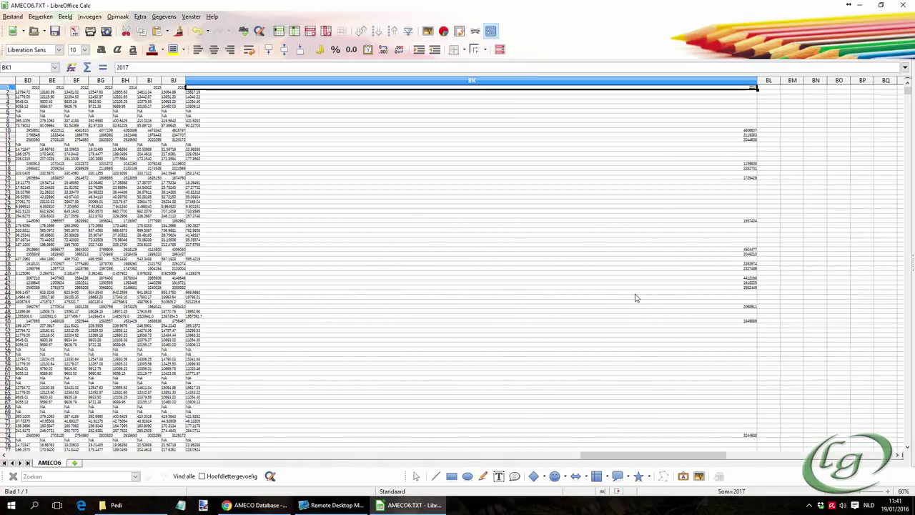
- Check the column width of the 2016 column (BJ)
{"action": "key", "text": "Left"}
{"action": "key", "text": "ctrl+space"}
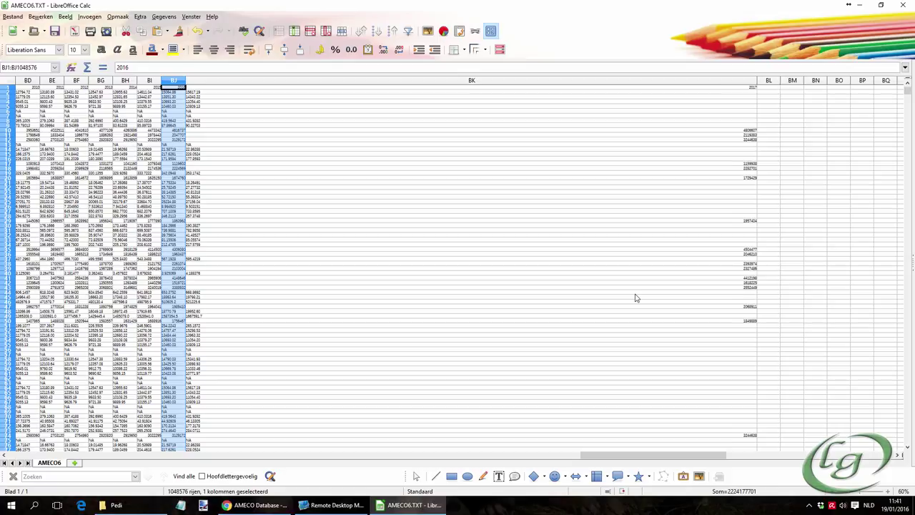
{"action": "key", "text": "shift+F10"}
{"action": "key", "text": "Down"}
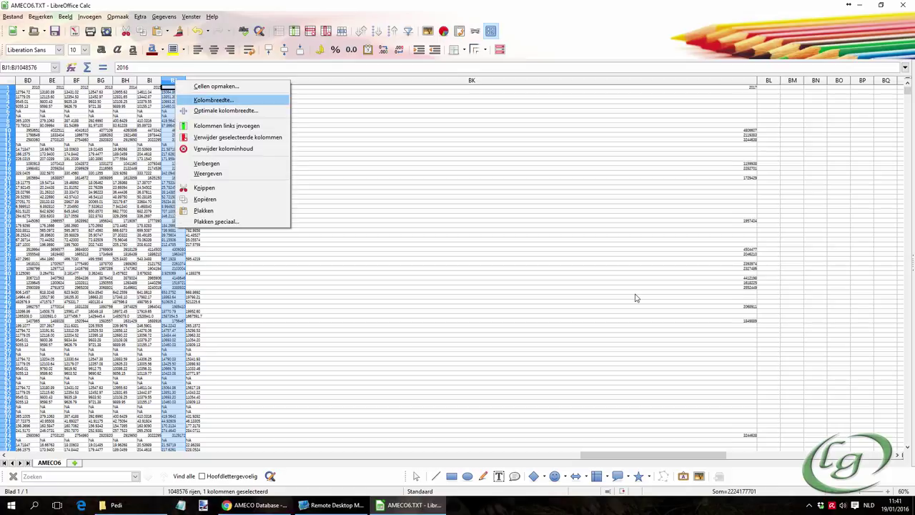
{"action": "key", "text": "Return"}
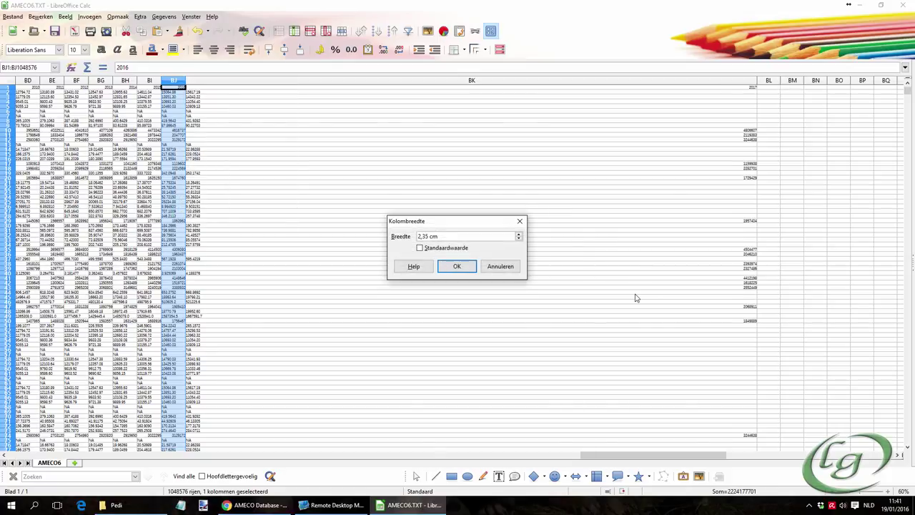
{"action": "key", "text": "Return"}
- Set the width of the 2017 column (BK) to 2,5 cm
{"action": "key", "text": "Right"}
{"action": "key", "text": "ctrl+space"}
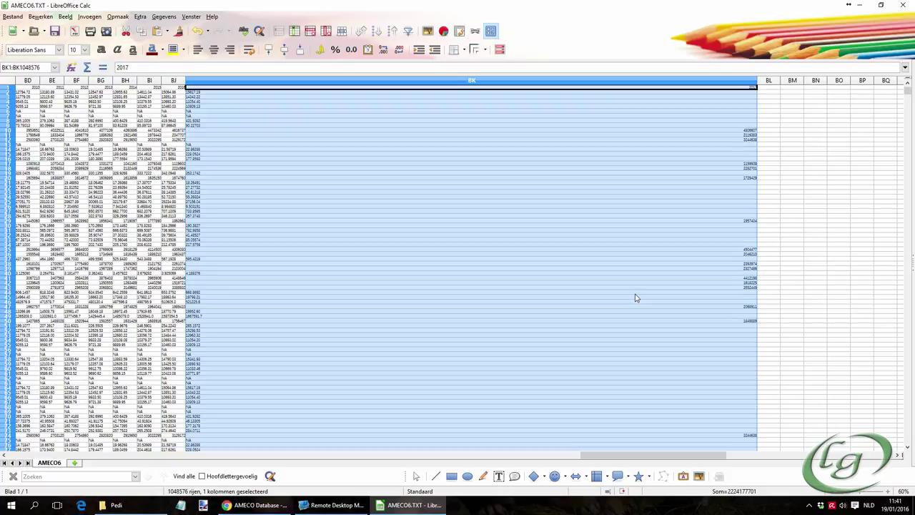
{"action": "key", "text": "shift+F10"}
{"action": "key", "text": "Down"}
{"action": "key", "text": "Down"}
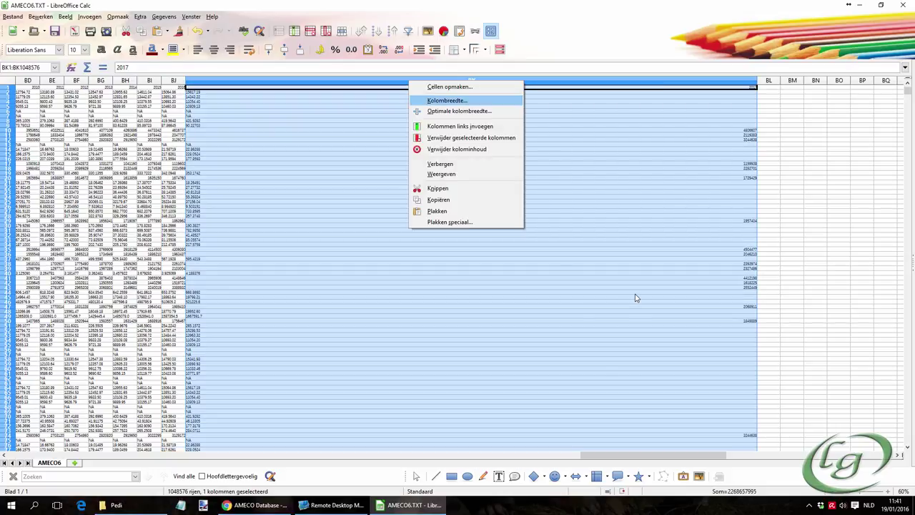
{"action": "key", "text": "Return"}
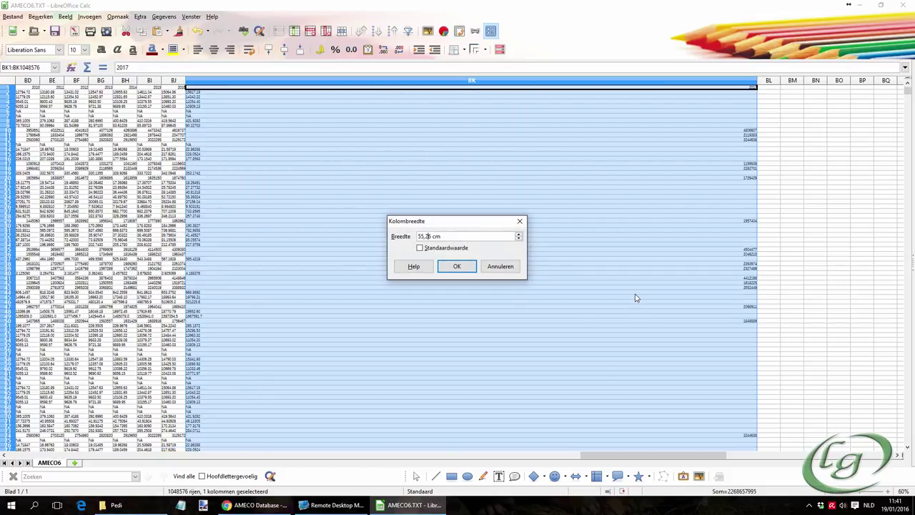
{"action": "type", "text": "2,5"}
{"action": "key", "text": "Return"}
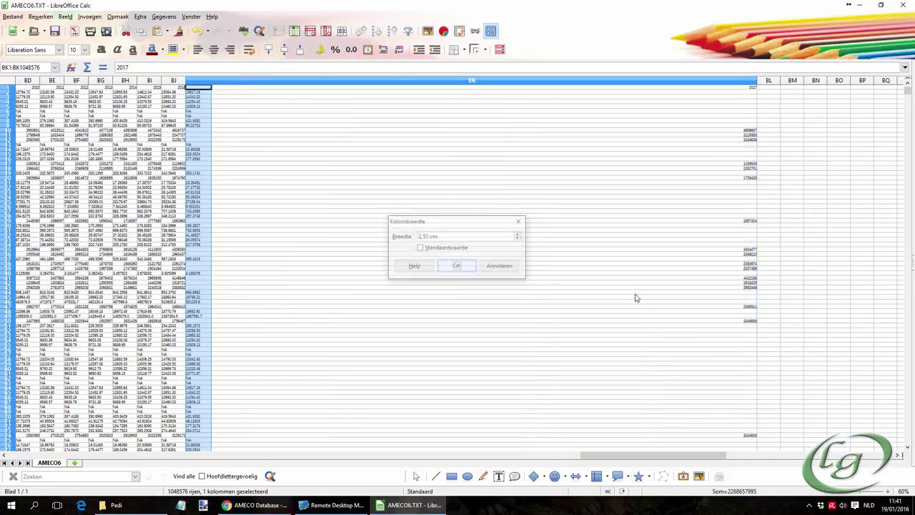
{"action": "left_click", "coordinate": [409, 397]}
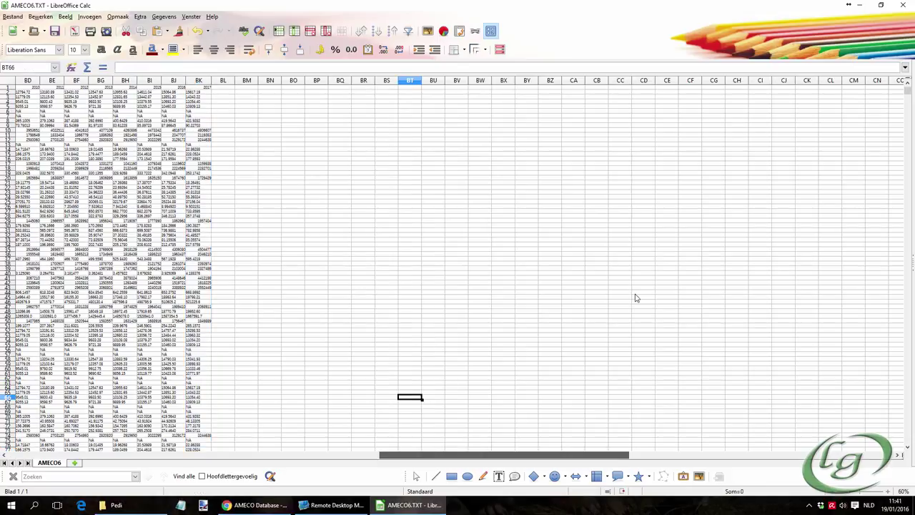
- Select the 2005 to 2017 year columns (AY to BK)
{"action": "left_click_drag", "start_coordinate": [420, 455], "coordinate": [317, 454]}
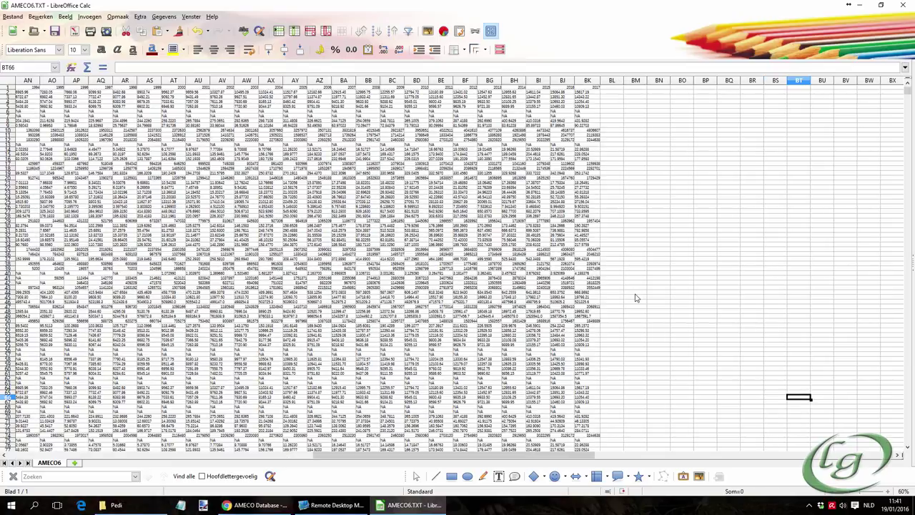
{"action": "left_click", "coordinate": [271, 87]}
{"action": "scroll", "coordinate": [637, 298], "scroll_direction": "up", "scroll_amount": 3}
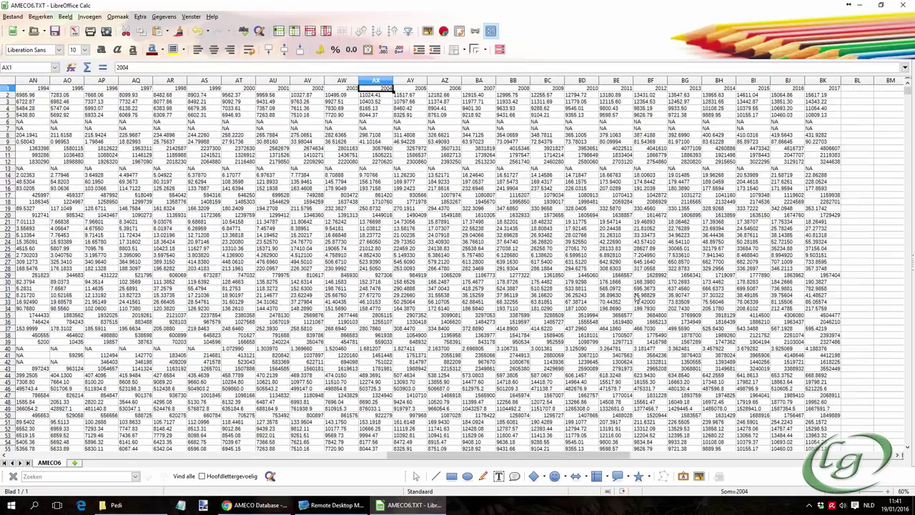
{"action": "key", "text": "Right"}
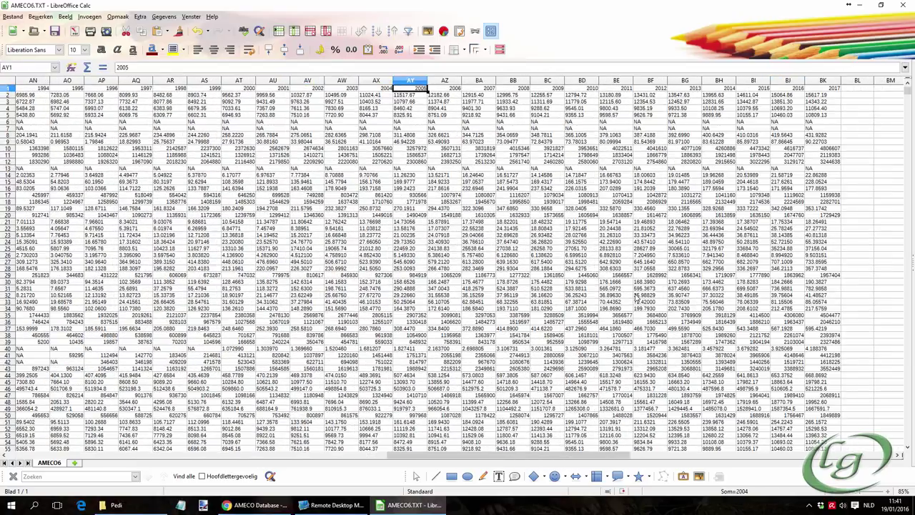
{"action": "key", "text": "ctrl+space"}
{"action": "key", "text": "shift+Right"}
{"action": "key", "text": "shift+Right"}
{"action": "key", "text": "shift+Right"}
{"action": "key", "text": "shift+Right"}
{"action": "key", "text": "shift+Right"}
{"action": "key", "text": "shift+Right"}
{"action": "key", "text": "shift+Right"}
{"action": "key", "text": "shift+Right"}
{"action": "key", "text": "shift+Right"}
{"action": "key", "text": "shift+Right"}
{"action": "key", "text": "shift+Right"}
{"action": "key", "text": "shift+Right"}
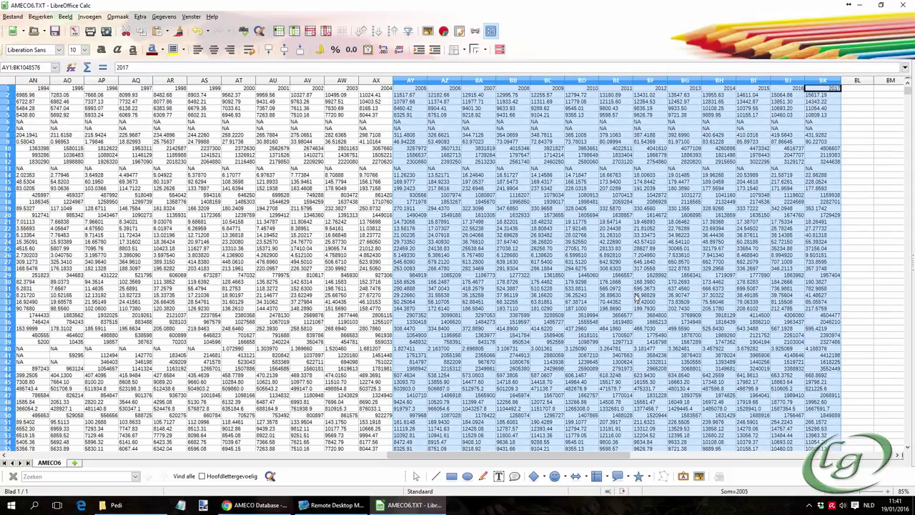
- Delete the year columns 1985 to 2004 (AE to AX)
{"action": "key", "text": "Left"}
{"action": "key", "text": "ctrl+space"}
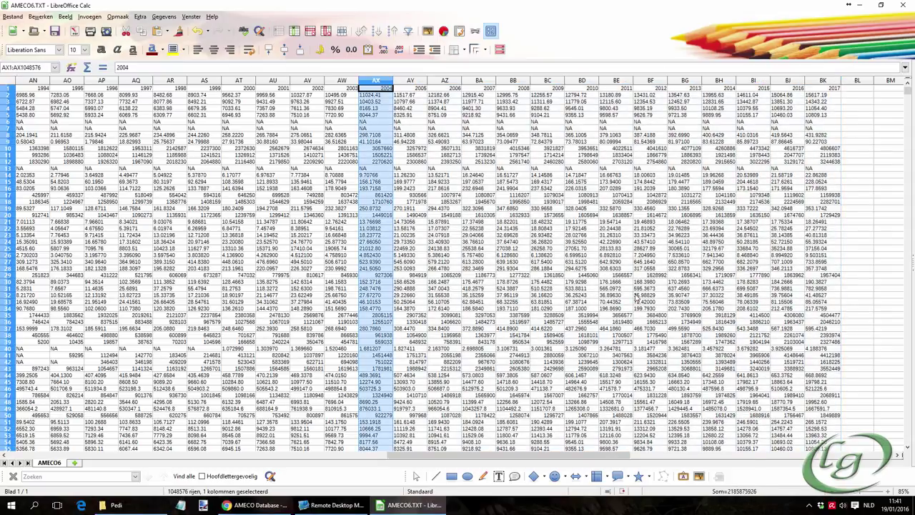
{"action": "left_click_drag", "start_coordinate": [542, 455], "coordinate": [456, 455]}
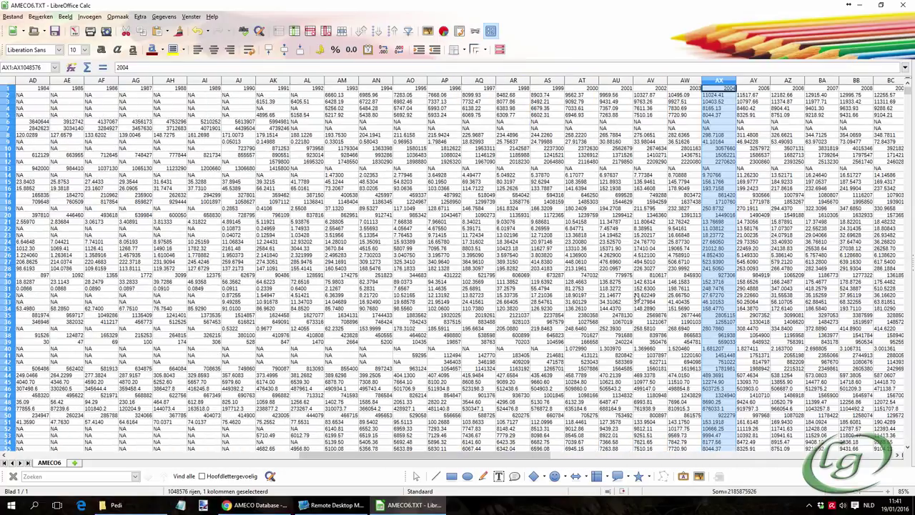
{"action": "key", "text": "shift+Left"}
{"action": "key", "text": "shift+Left"}
{"action": "key", "text": "shift+Left"}
{"action": "key", "text": "shift+Left"}
{"action": "key", "text": "shift+Left"}
{"action": "key", "text": "shift+Left"}
{"action": "key", "text": "shift+Left"}
{"action": "key", "text": "shift+Left"}
{"action": "key", "text": "shift+Left"}
{"action": "key", "text": "shift+Left"}
{"action": "key", "text": "shift+Left"}
{"action": "key", "text": "shift+Left"}
{"action": "key", "text": "shift+Left"}
{"action": "key", "text": "shift+Left"}
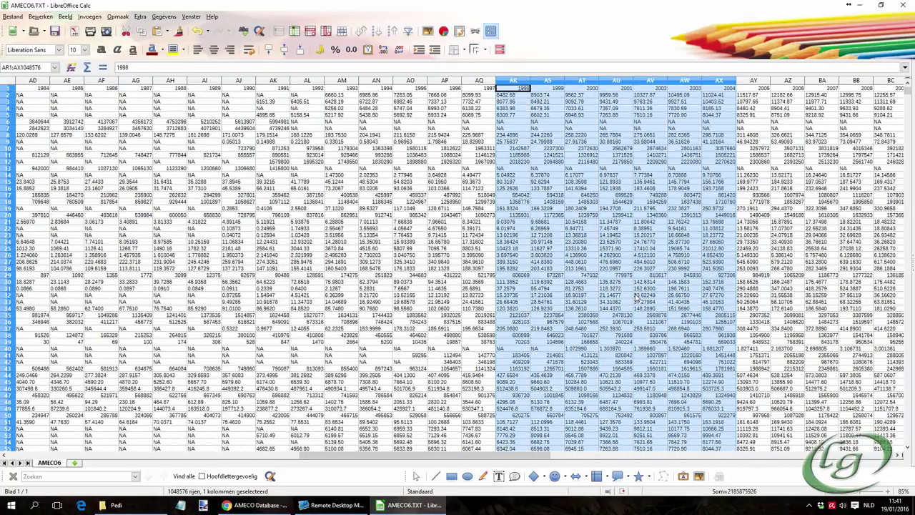
{"action": "key", "text": "shift+Left"}
{"action": "key", "text": "shift+Left"}
{"action": "key", "text": "shift+Left"}
{"action": "key", "text": "shift+Left"}
{"action": "key", "text": "shift+Left"}
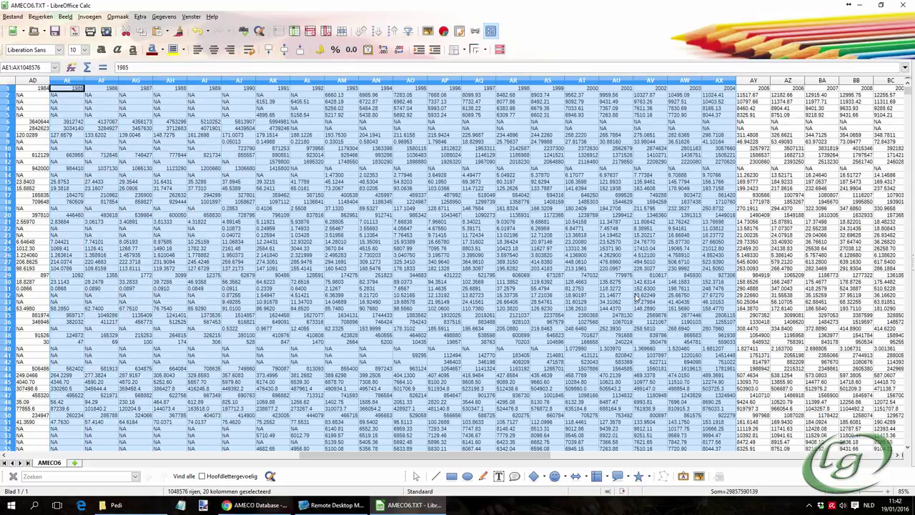
{"action": "key", "text": "shift+F10"}
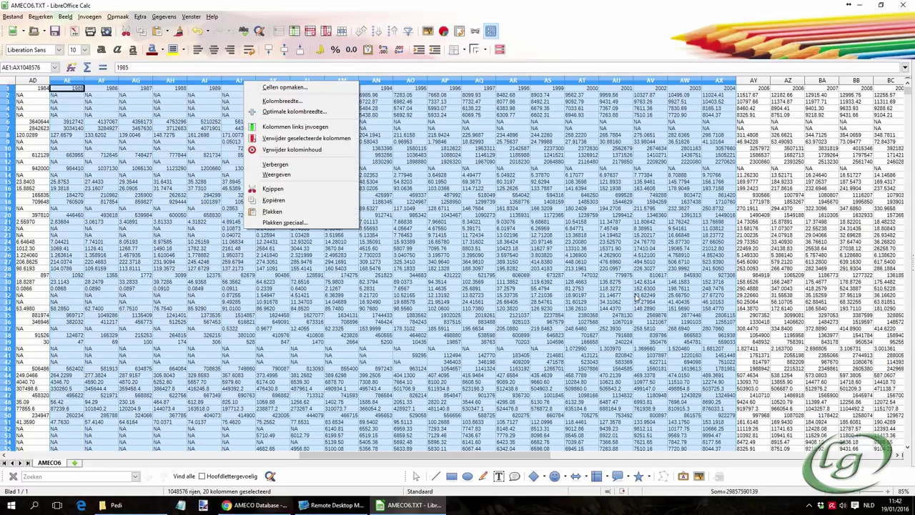
{"action": "key", "text": "Down"}
{"action": "key", "text": "Down"}
{"action": "key", "text": "Down"}
{"action": "key", "text": "Return"}
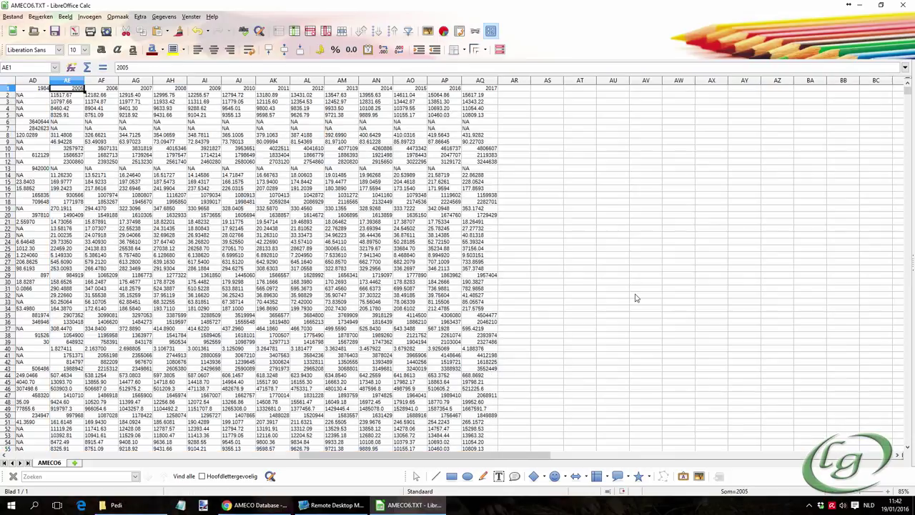
- Delete the year columns 1974 to 1984 (T to AD)
{"action": "left_click_drag", "start_coordinate": [449, 454], "coordinate": [356, 455]}
{"action": "scroll", "coordinate": [636, 299], "scroll_direction": "left", "scroll_amount": 1}
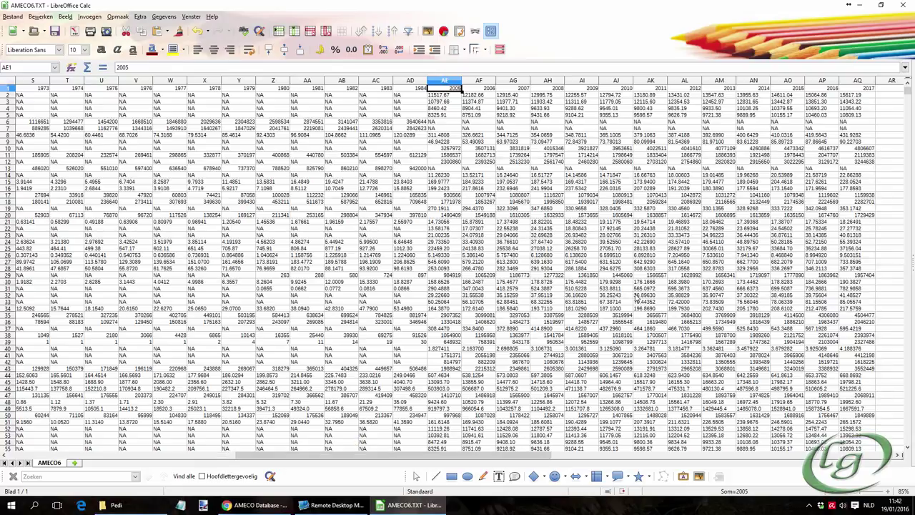
{"action": "left_click_drag", "start_coordinate": [410, 80], "coordinate": [69, 80]}
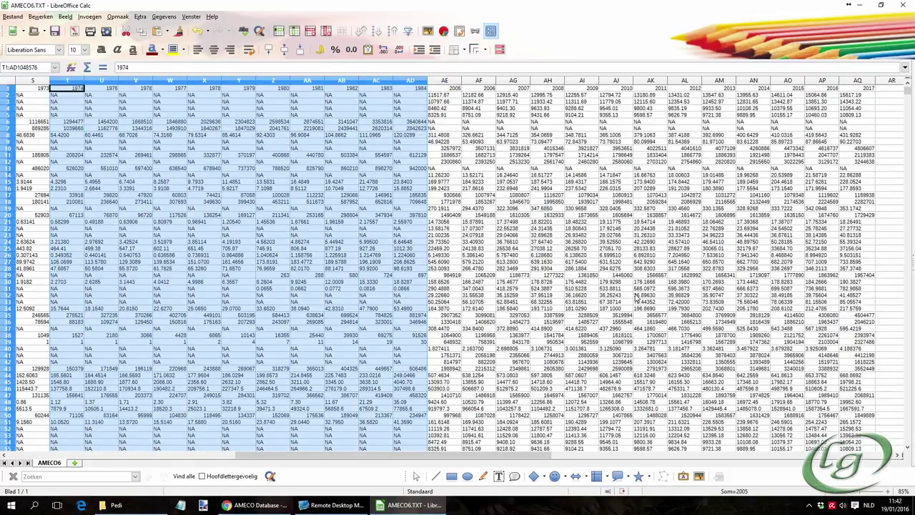
{"action": "right_click", "coordinate": [71, 80]}
{"action": "left_click", "coordinate": [136, 136]}
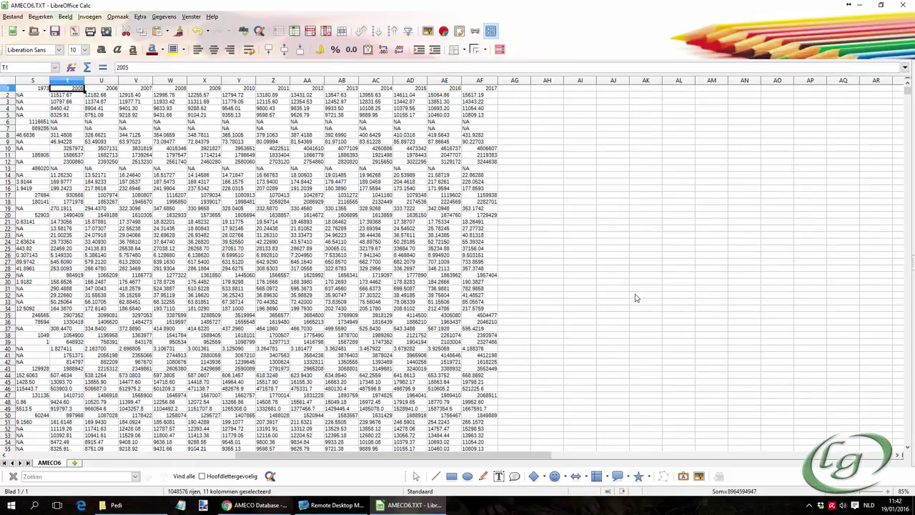
- Delete the year columns 1961 to 1973 (G to S)
{"action": "scroll", "coordinate": [637, 299], "scroll_direction": "left", "scroll_amount": 10}
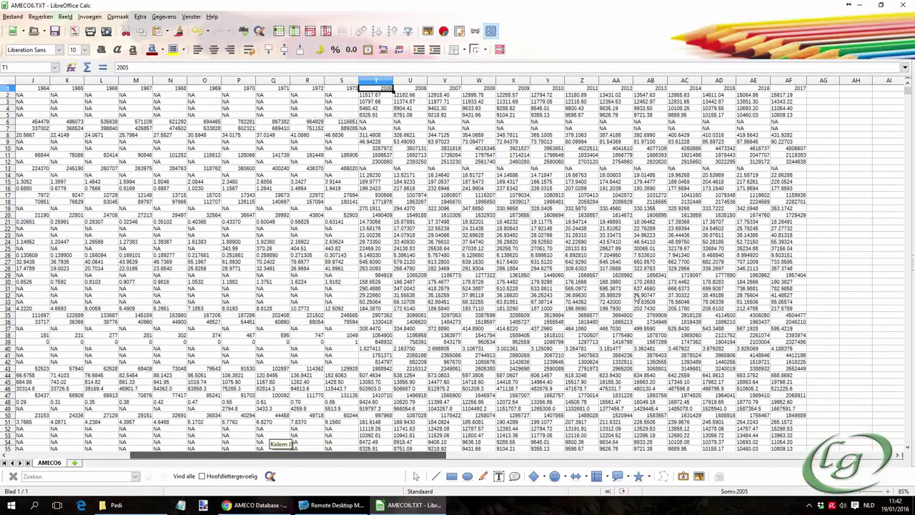
{"action": "scroll", "coordinate": [637, 299], "scroll_direction": "left", "scroll_amount": 3}
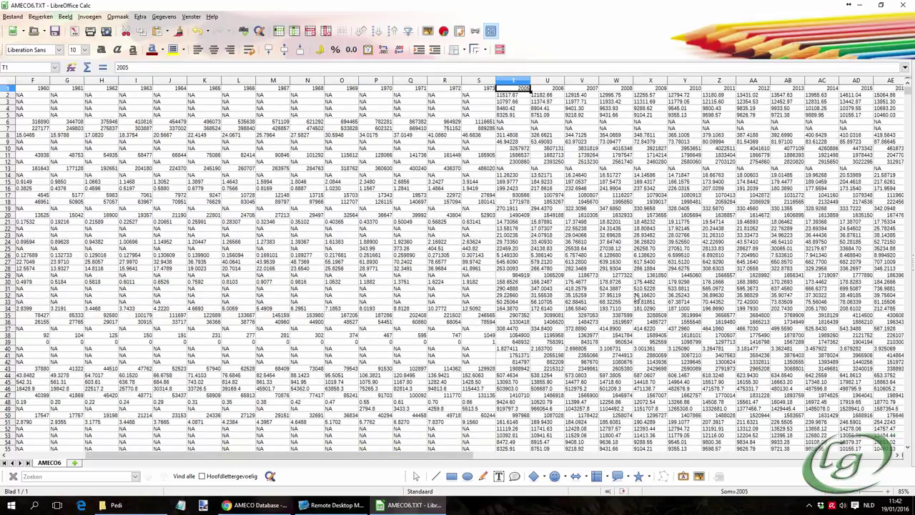
{"action": "left_click_drag", "start_coordinate": [479, 81], "coordinate": [72, 81]}
{"action": "right_click", "coordinate": [76, 81]}
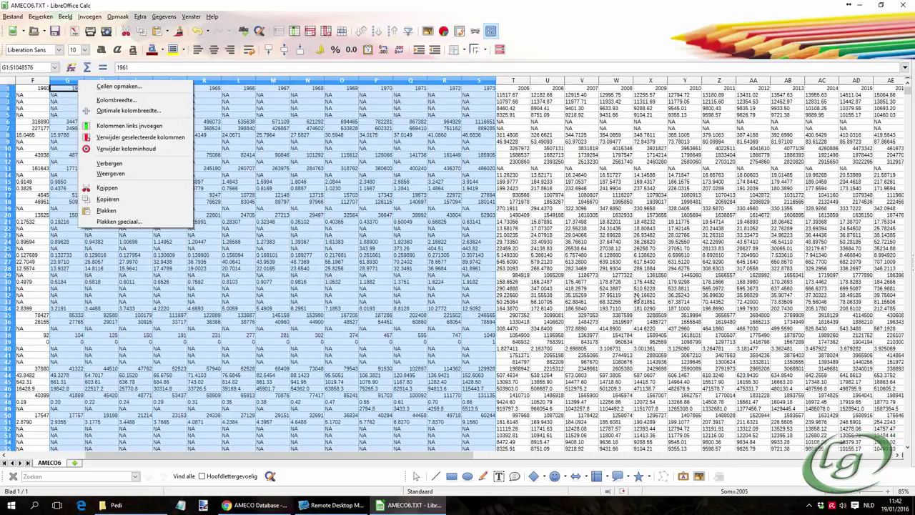
{"action": "left_click", "coordinate": [140, 137]}
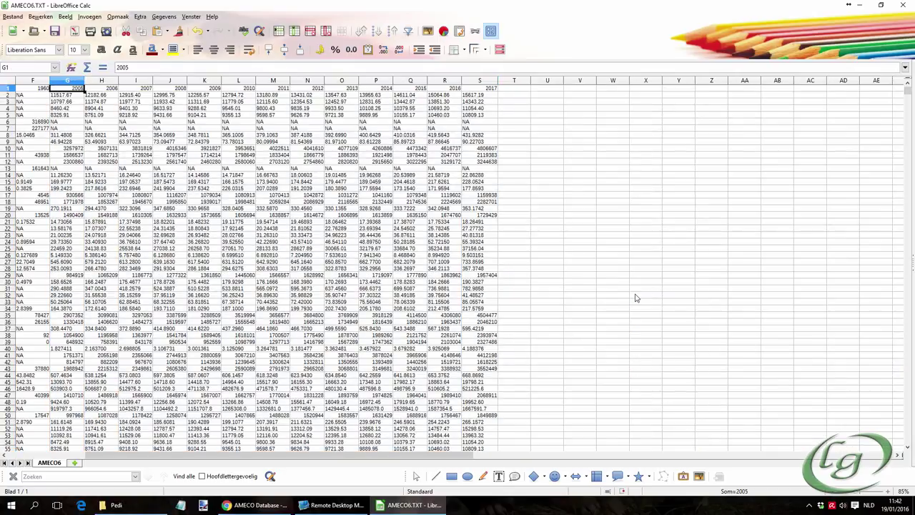
- Delete the 1960 column (F) directly after the UNIT column
{"action": "scroll", "coordinate": [636, 299], "scroll_direction": "left", "scroll_amount": 3}
{"action": "scroll", "coordinate": [636, 299], "scroll_direction": "right", "scroll_amount": 1}
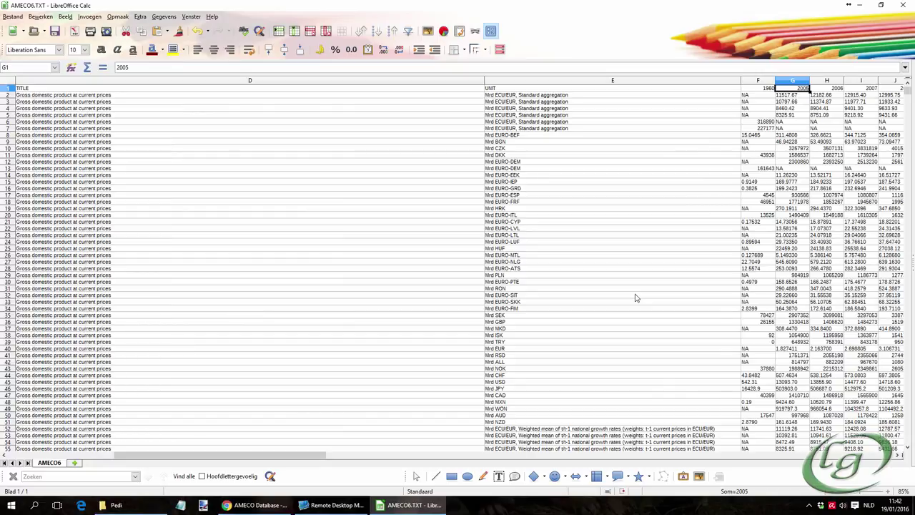
{"action": "key", "text": "Left"}
{"action": "key", "text": "ctrl+space"}
{"action": "key", "text": "shift+F10"}
{"action": "key", "text": "Down"}
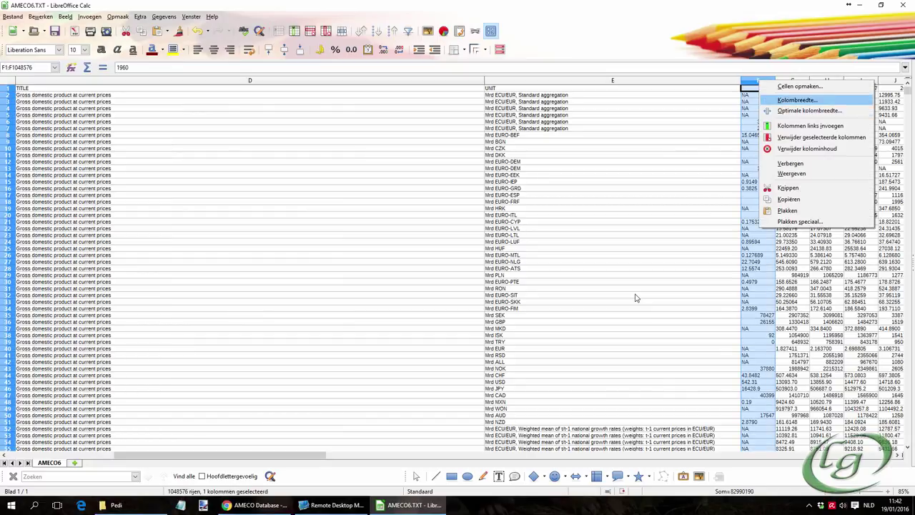
{"action": "key", "text": "Down"}
{"action": "key", "text": "Down"}
{"action": "key", "text": "Down"}
{"action": "key", "text": "Return"}
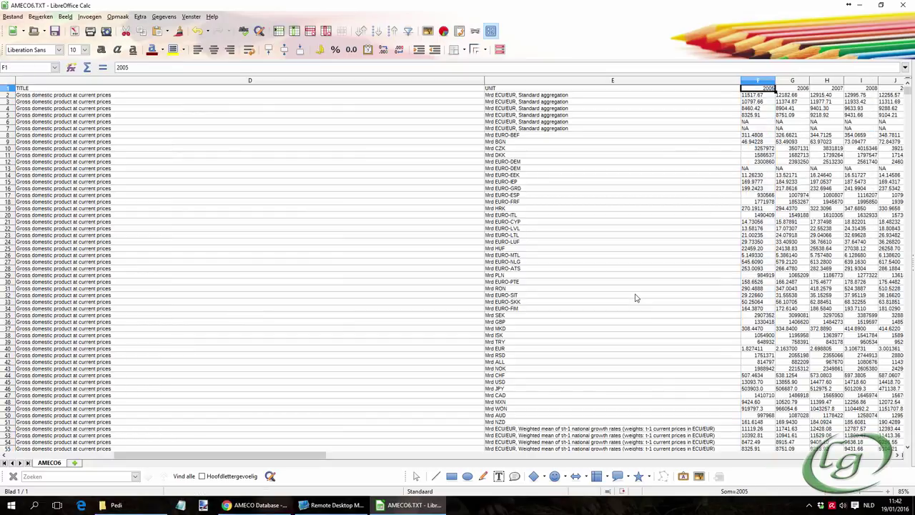
- Right-align the contents of the 2005 to 2017 year columns (F to R)
{"action": "scroll", "coordinate": [636, 297], "scroll_direction": "right", "scroll_amount": 3}
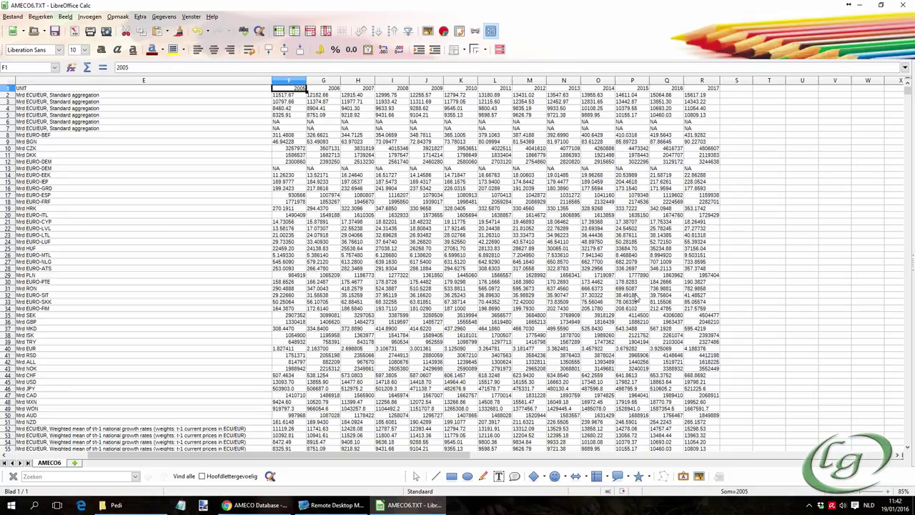
{"action": "key", "text": "ctrl+space"}
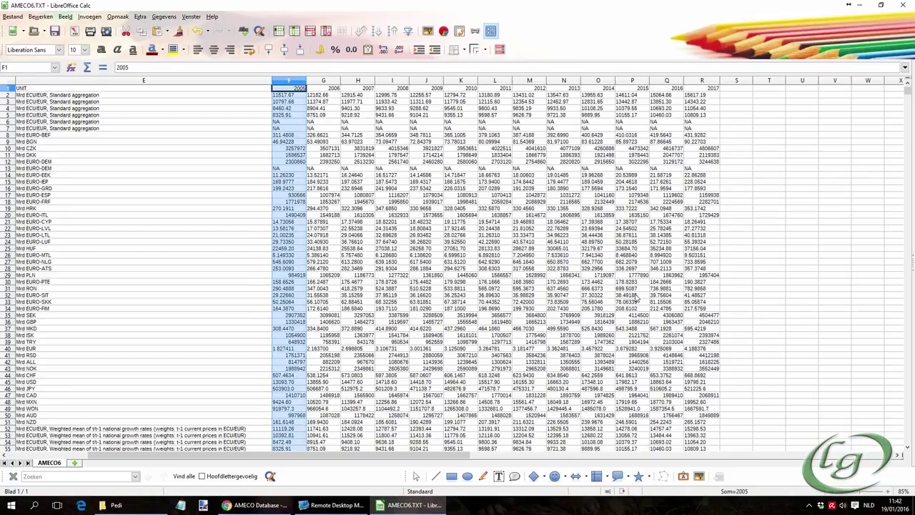
{"action": "key", "text": "shift+Right"}
{"action": "key", "text": "shift+Right"}
{"action": "key", "text": "shift+Right"}
{"action": "key", "text": "shift+Right"}
{"action": "key", "text": "shift+Right"}
{"action": "key", "text": "shift+Right"}
{"action": "key", "text": "shift+Right"}
{"action": "key", "text": "shift+Right"}
{"action": "key", "text": "shift+Right"}
{"action": "key", "text": "shift+Right"}
{"action": "key", "text": "shift+Right"}
{"action": "key", "text": "shift+Right"}
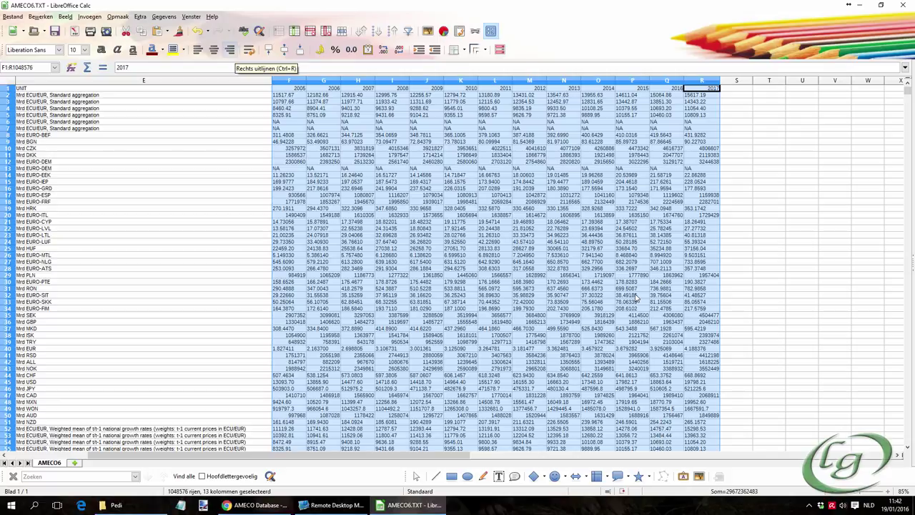
{"action": "left_click", "coordinate": [230, 49]}
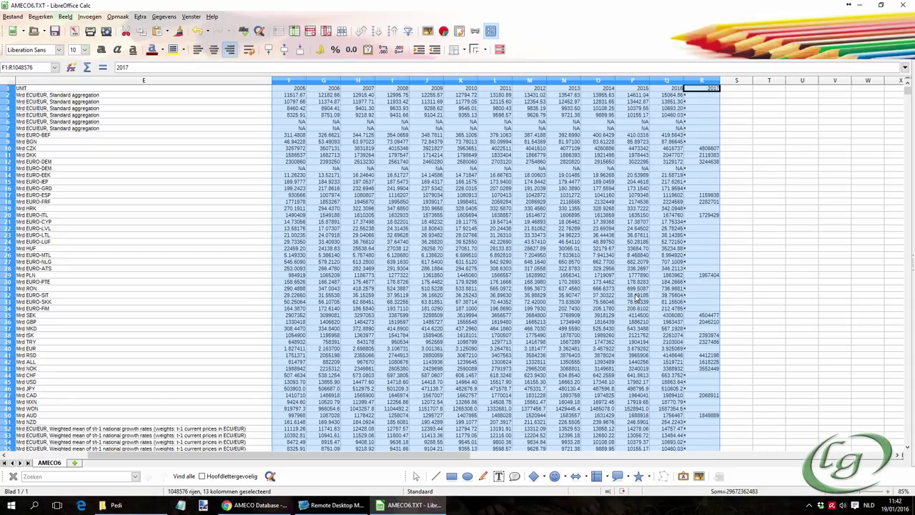
- Inspect the content of cell R13 in the 2017 column without changing it
{"action": "left_click", "coordinate": [701, 168]}
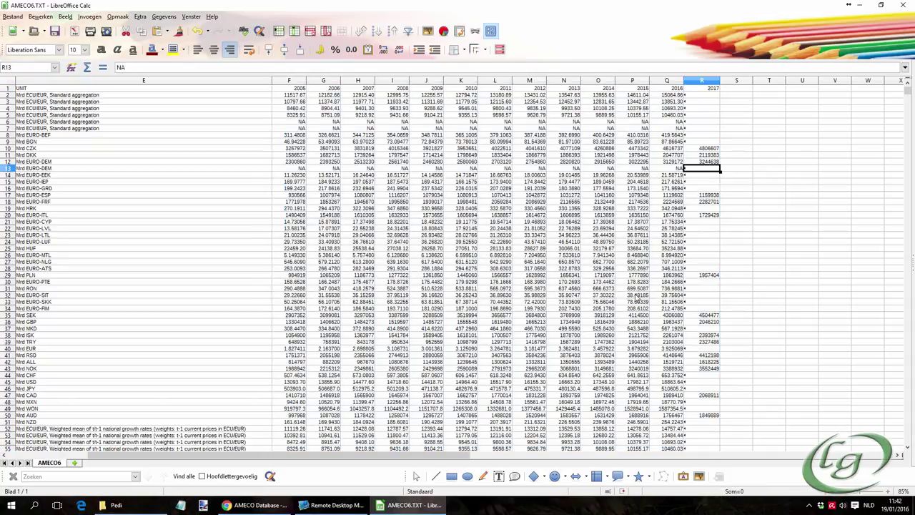
{"action": "key", "text": "F2"}
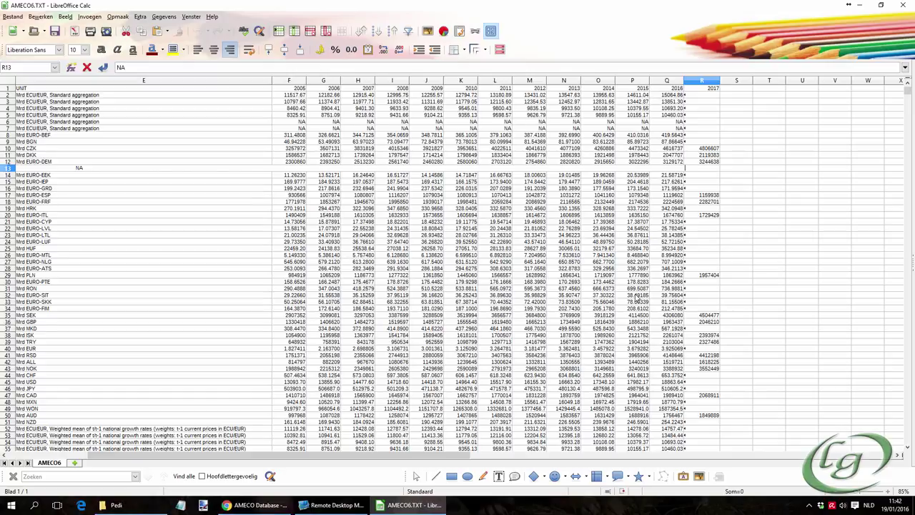
{"action": "key", "text": "Escape"}
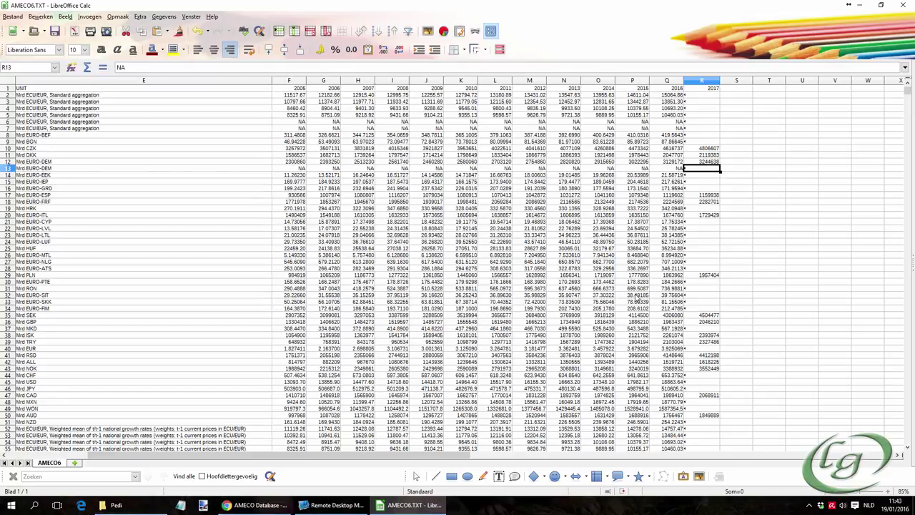
- Review the cell format settings of the 2005 to 2017 year columns (F to R) without changing them
{"action": "left_click_drag", "start_coordinate": [289, 80], "coordinate": [702, 80]}
{"action": "right_click", "coordinate": [617, 112]}
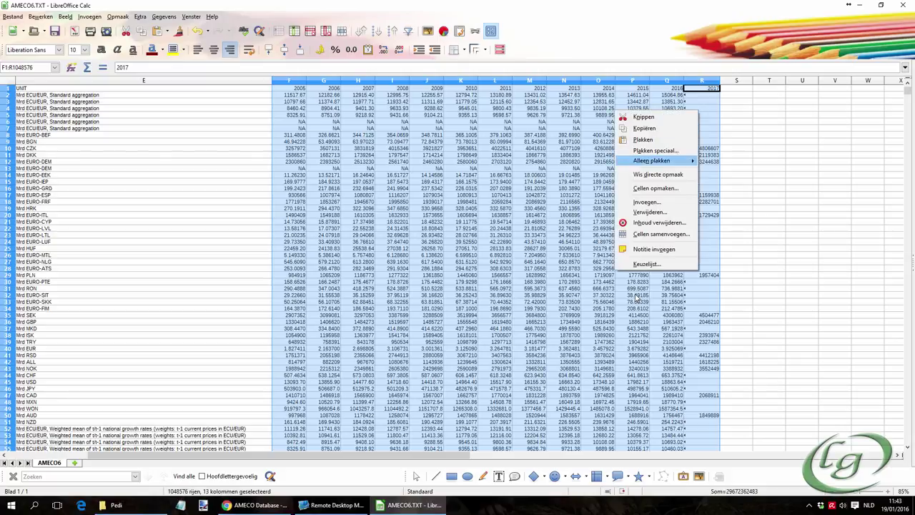
{"action": "left_click", "coordinate": [654, 188]}
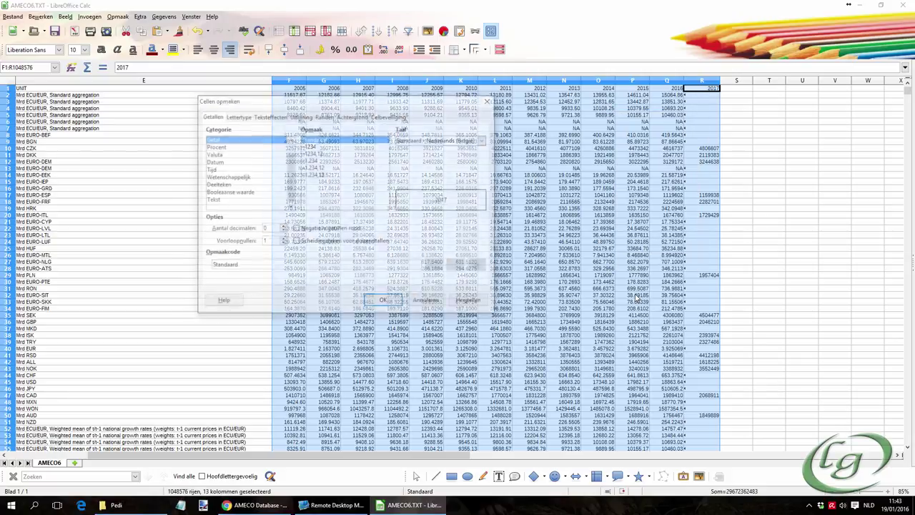
{"action": "key", "text": "Return"}
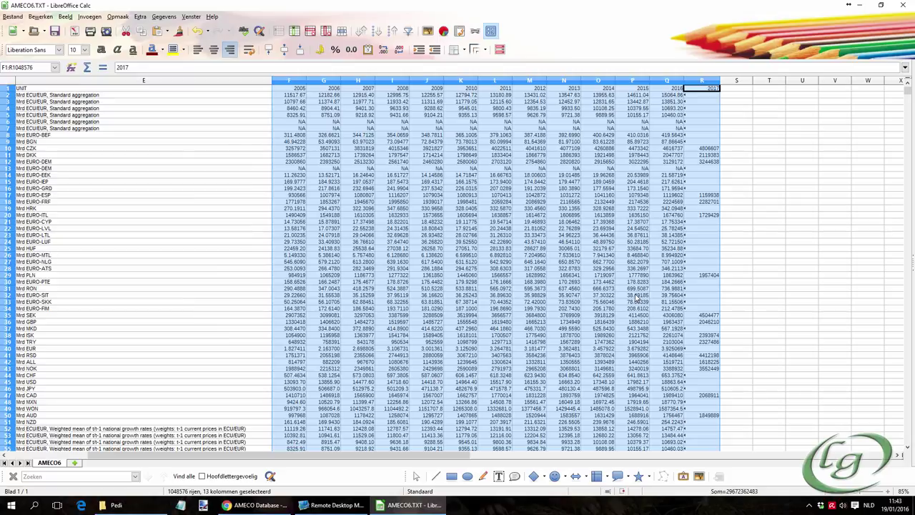
{"action": "left_click", "coordinate": [392, 128]}
{"action": "left_click", "coordinate": [289, 88]}
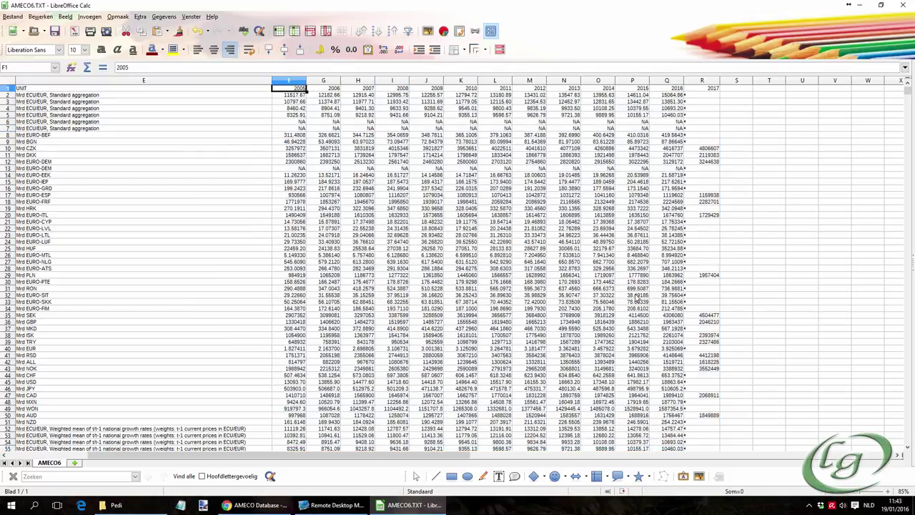
{"action": "key", "text": "ctrl+Right"}
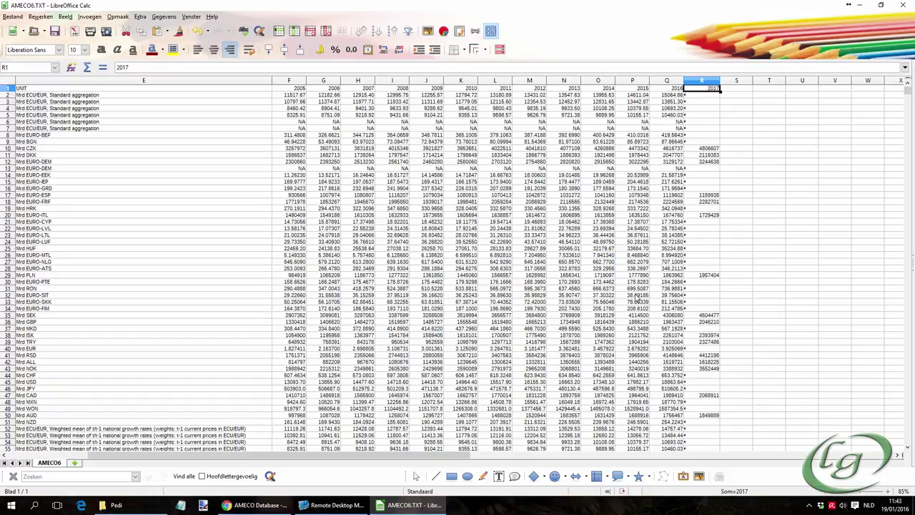
- Centre the column titles in header row 1 horizontally and make them bold
{"action": "scroll", "coordinate": [637, 298], "scroll_direction": "left", "scroll_amount": 5}
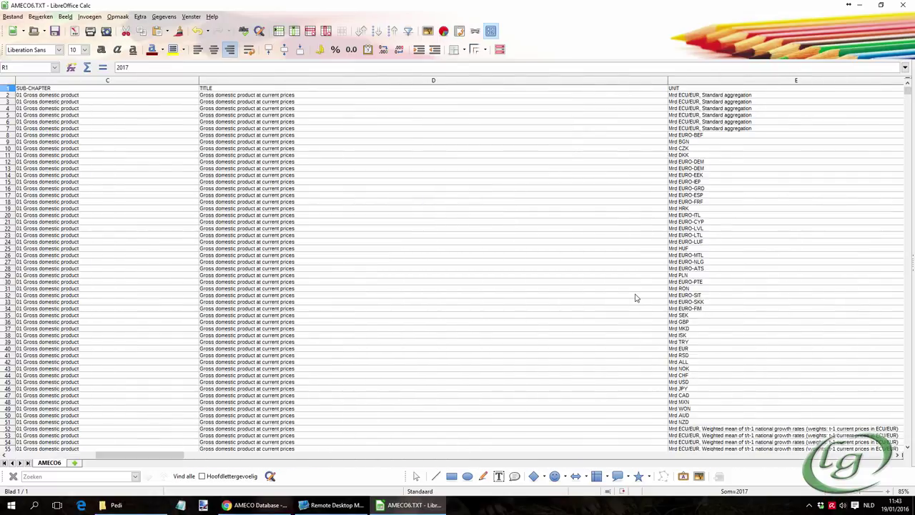
{"action": "key", "text": "shift+space"}
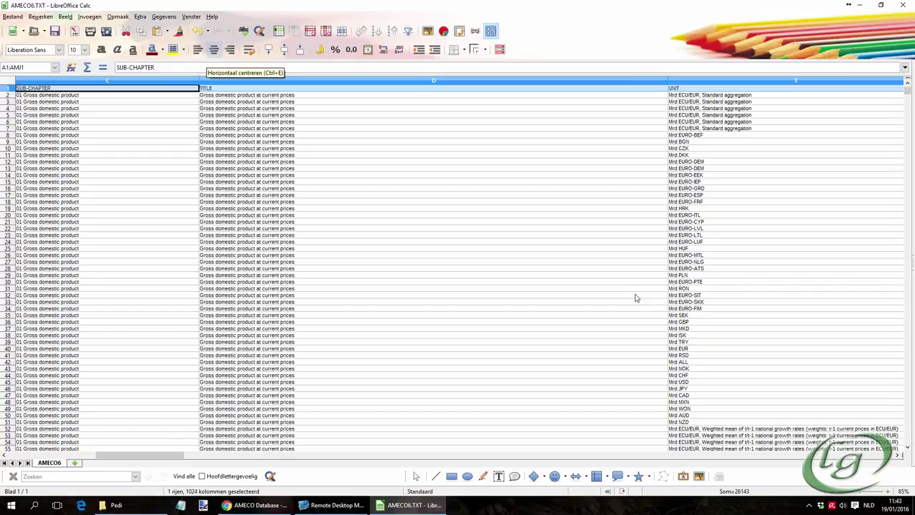
{"action": "key", "text": "ctrl+e"}
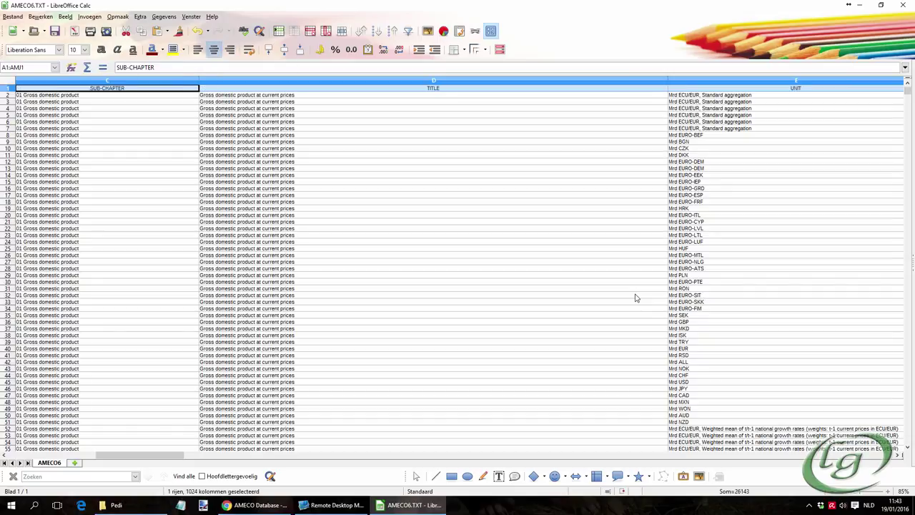
{"action": "key", "text": "ctrl+b"}
{"action": "left_click", "coordinate": [101, 50]}
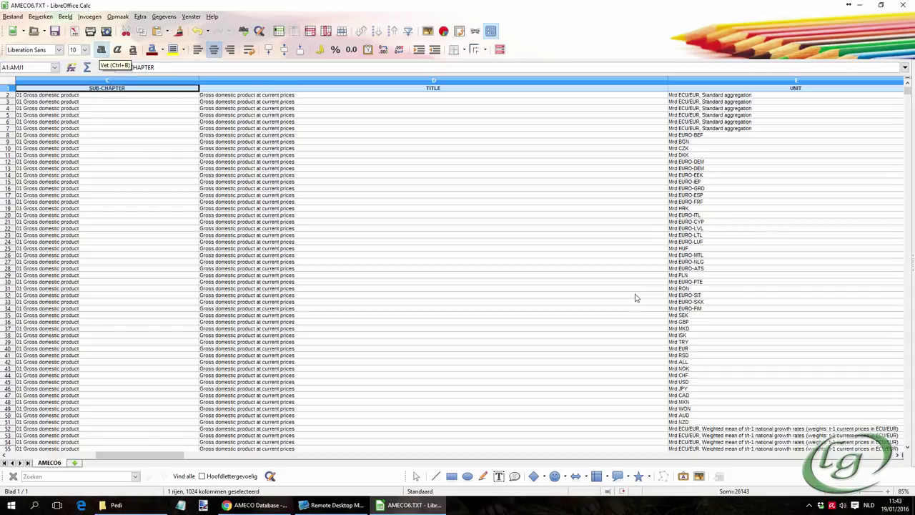
- Give header row 1 a light grey background colour
{"action": "left_click", "coordinate": [183, 50]}
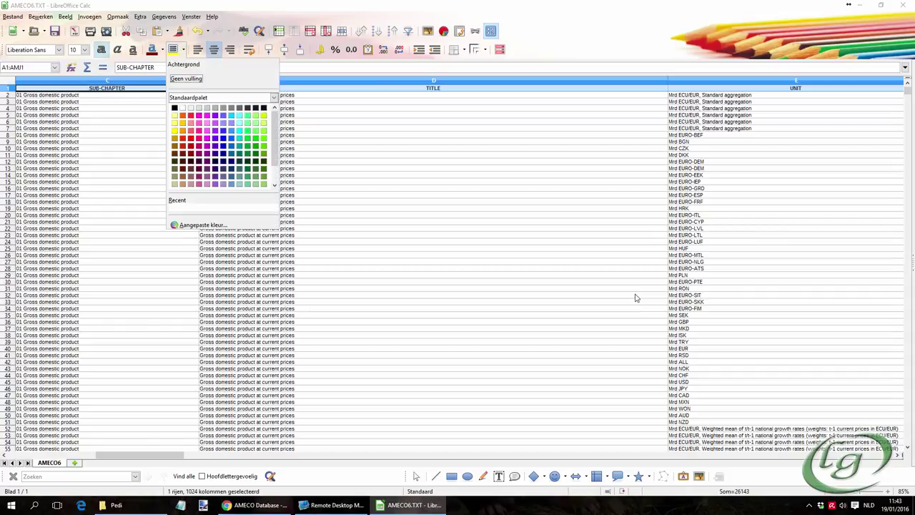
{"action": "left_click", "coordinate": [199, 107]}
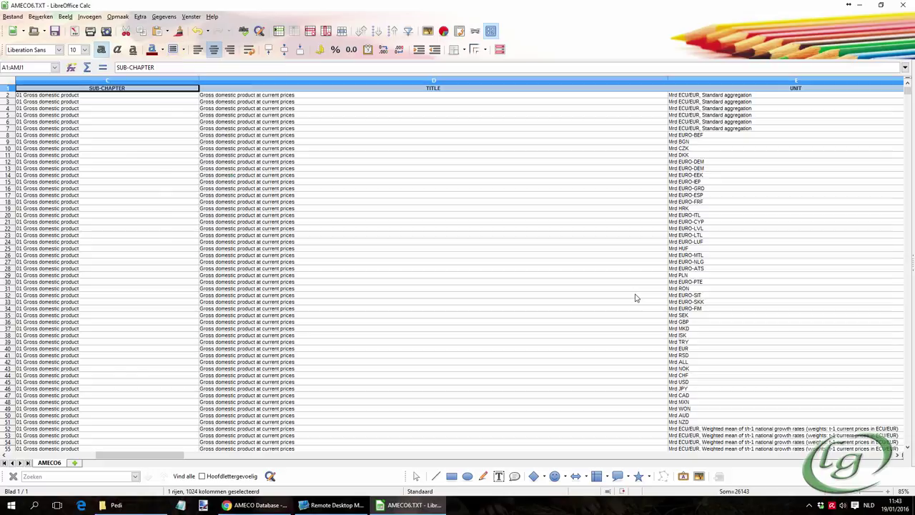
{"action": "left_click", "coordinate": [433, 122]}
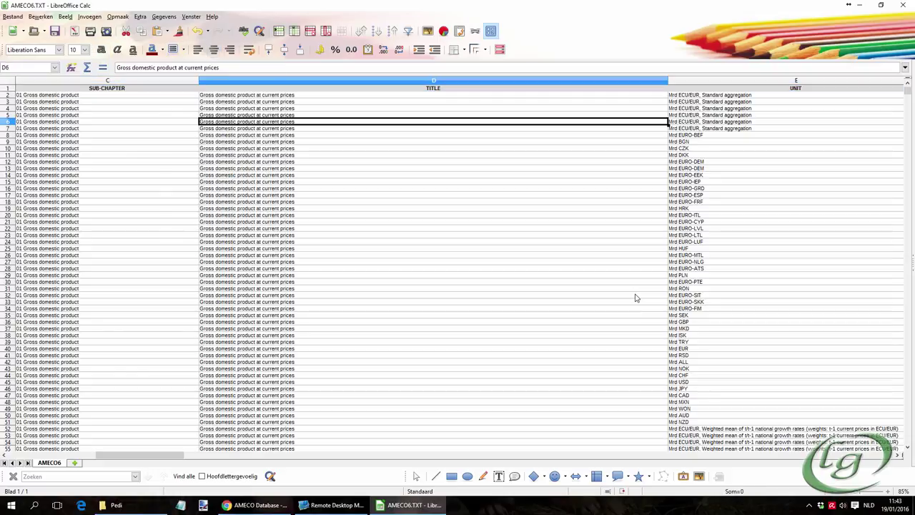
- Cut the SUB-CHAPTER and TITLE columns (C and D) so they can be moved
{"action": "left_click_drag", "start_coordinate": [140, 454], "coordinate": [117, 455]}
{"action": "left_click", "coordinate": [274, 80]}
{"action": "left_click", "coordinate": [601, 80]}
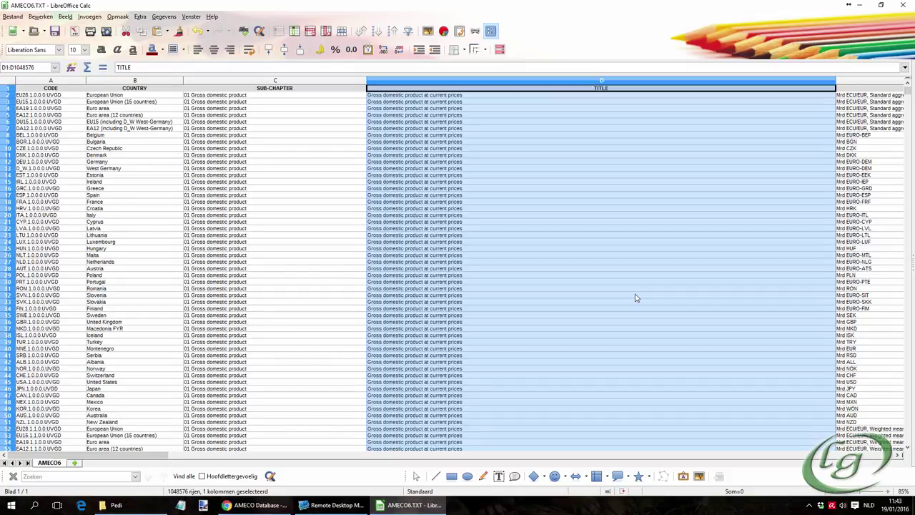
{"action": "left_click", "coordinate": [274, 81]}
{"action": "left_click", "coordinate": [601, 81], "text": "shift"}
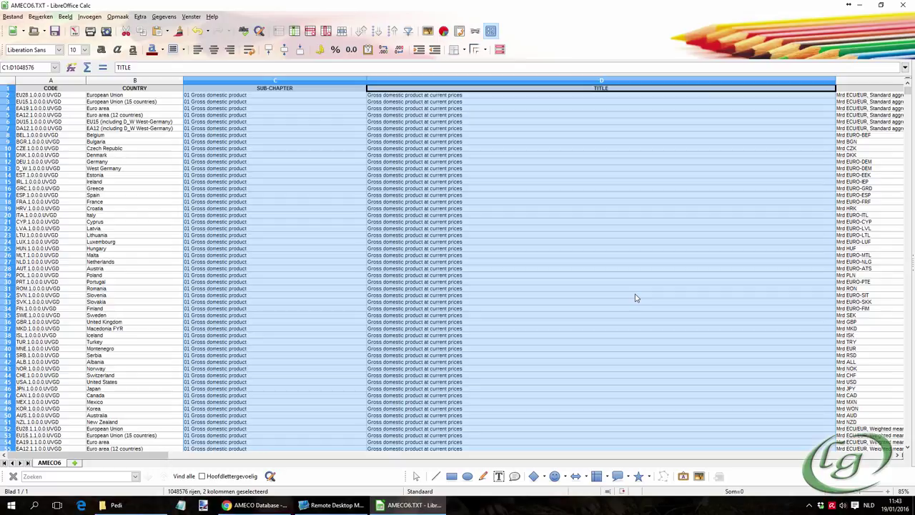
{"action": "right_click", "coordinate": [417, 81]}
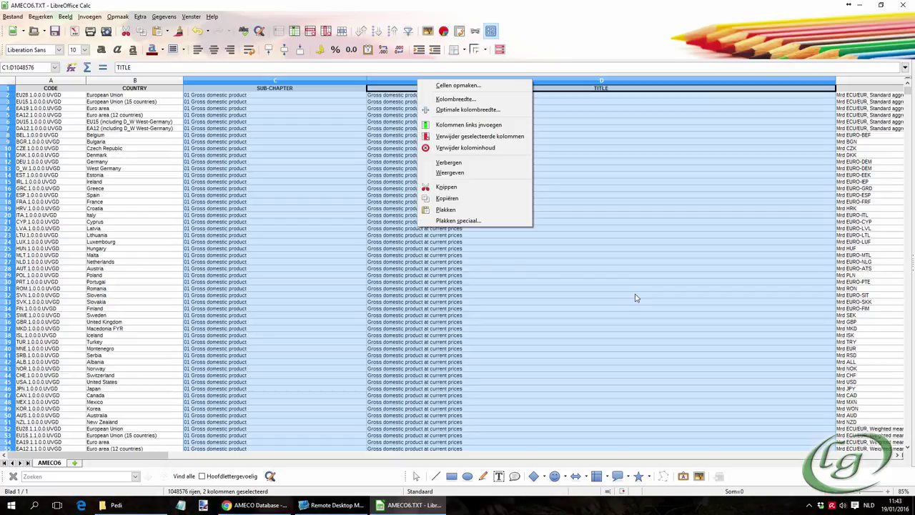
{"action": "key", "text": "Return"}
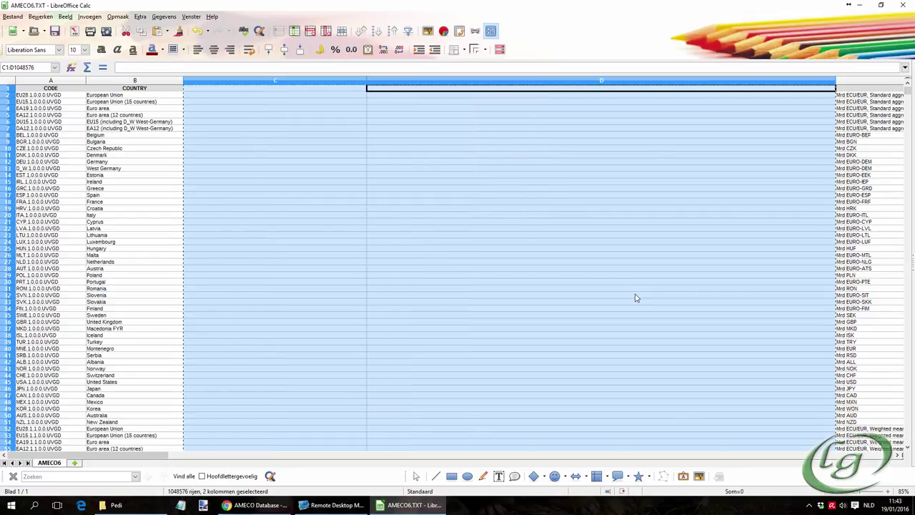
- Paste the cut SUB-CHAPTER and TITLE columns starting at column S, directly after the 2017 column
{"action": "scroll", "coordinate": [636, 298], "scroll_direction": "right", "scroll_amount": 10}
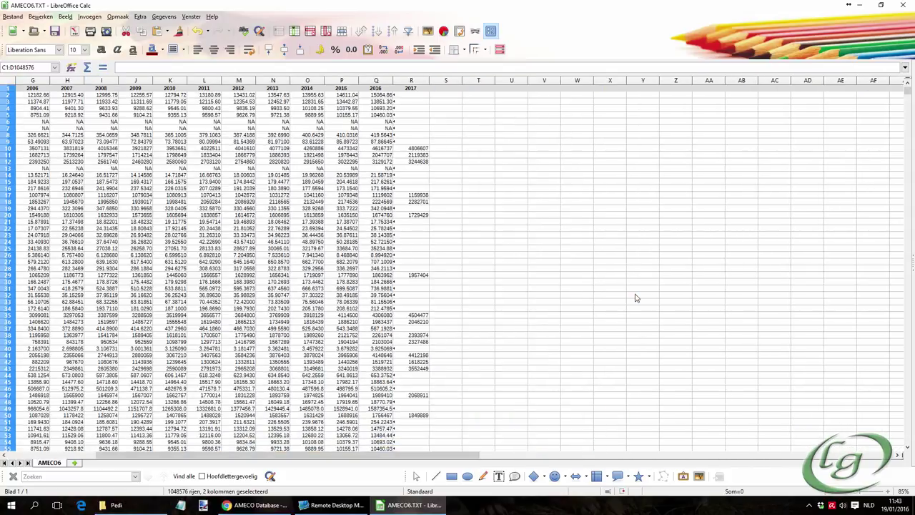
{"action": "key", "text": "ctrl+space"}
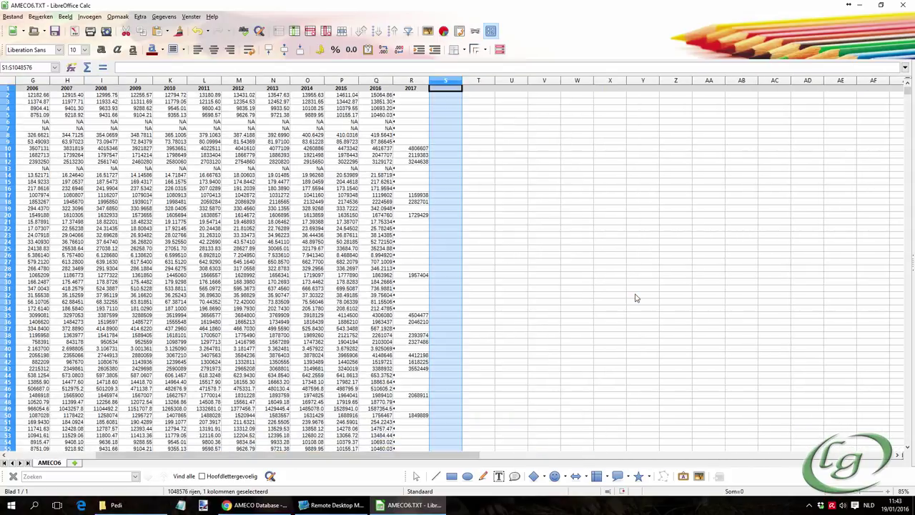
{"action": "right_click", "coordinate": [446, 80]}
{"action": "left_click", "coordinate": [472, 211]}
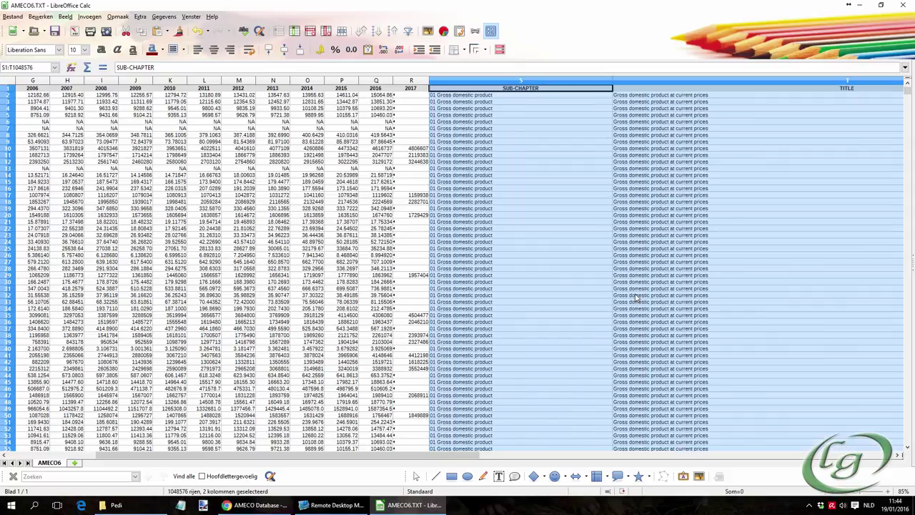
- Delete the emptied columns C and D between the COUNTRY and UNIT columns
{"action": "scroll", "coordinate": [636, 298], "scroll_direction": "left", "scroll_amount": 6}
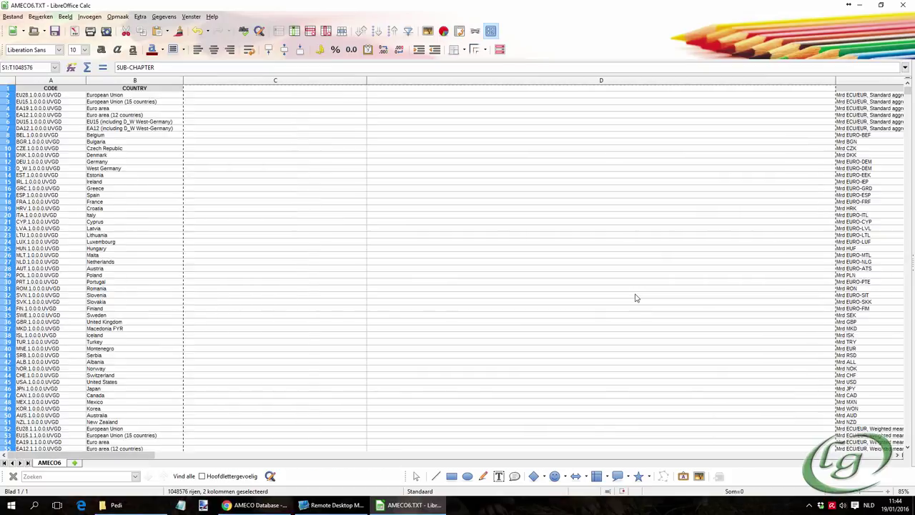
{"action": "left_click", "coordinate": [601, 215]}
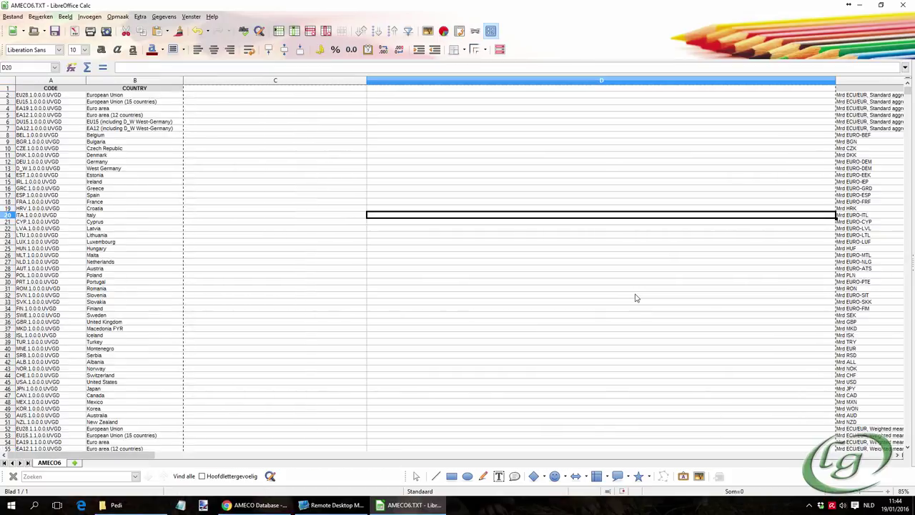
{"action": "left_click_drag", "start_coordinate": [276, 80], "coordinate": [411, 80]}
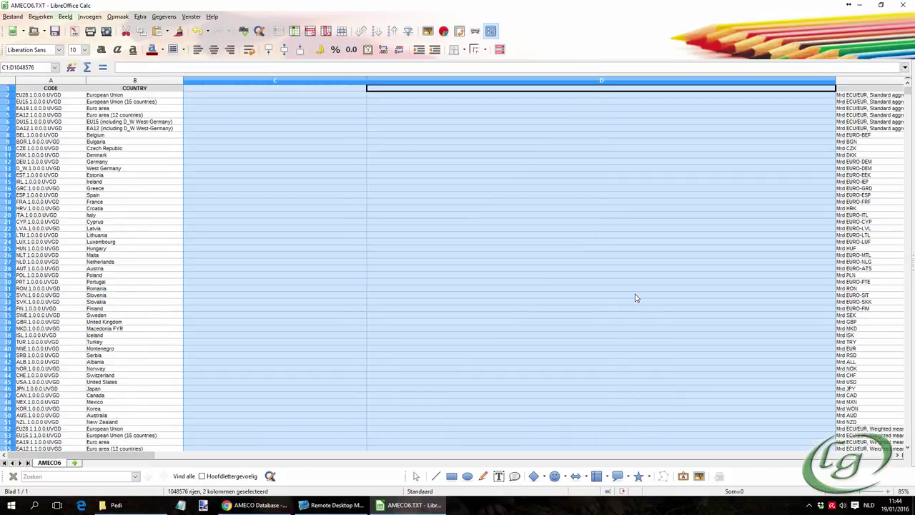
{"action": "right_click", "coordinate": [412, 80]}
{"action": "key", "text": "Down"}
{"action": "key", "text": "Down"}
{"action": "key", "text": "Down"}
{"action": "key", "text": "Down"}
{"action": "key", "text": "Down"}
{"action": "key", "text": "Down"}
{"action": "key", "text": "Up"}
{"action": "key", "text": "Return"}
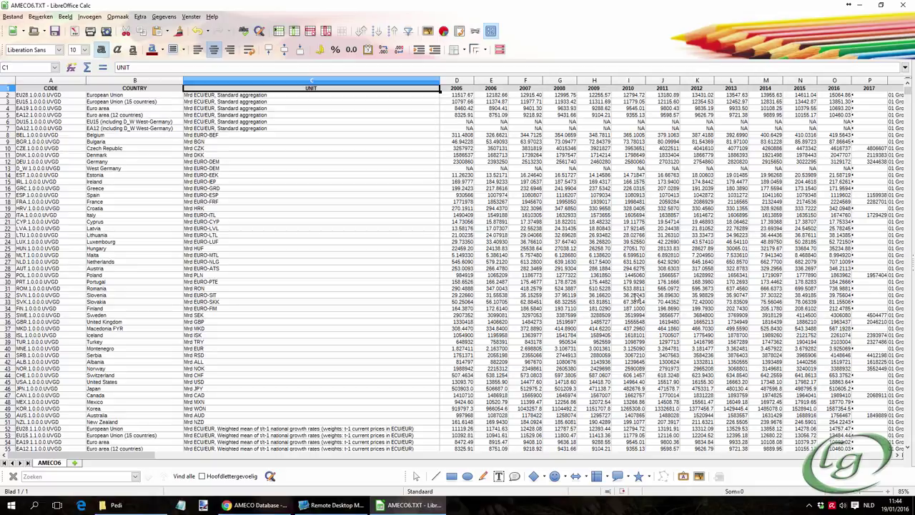
- Examine how header row 1 and the CODE and COUNTRY columns (A and B) behave when moving through the data
{"action": "key", "text": "shift+space"}
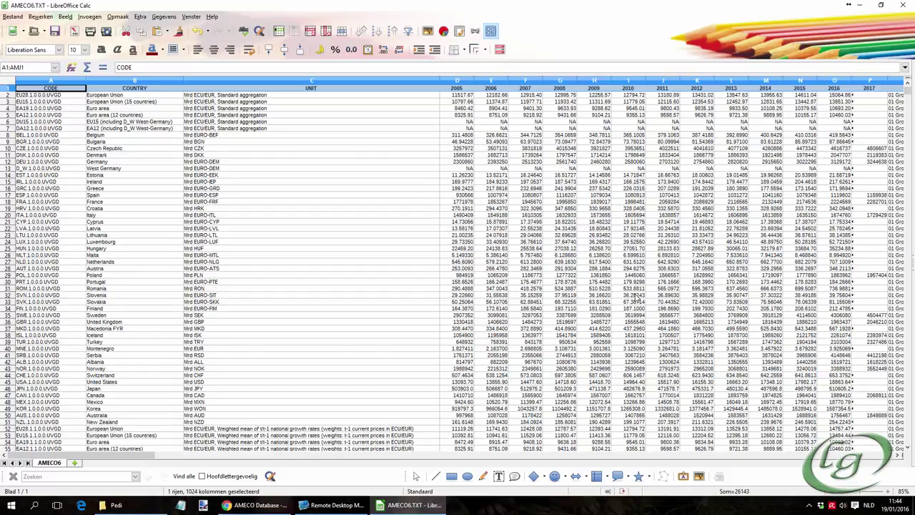
{"action": "key", "text": "ctrl+space"}
{"action": "key", "text": "shift+Right"}
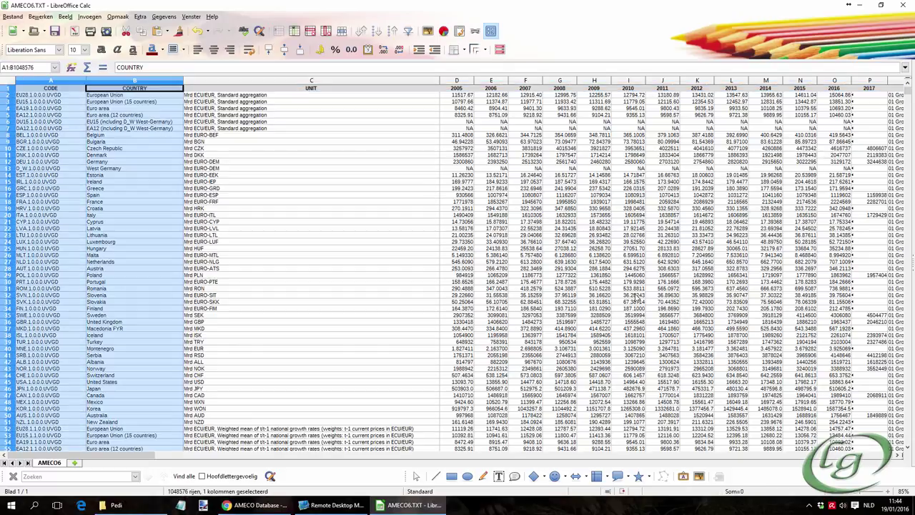
{"action": "left_click", "coordinate": [311, 188]}
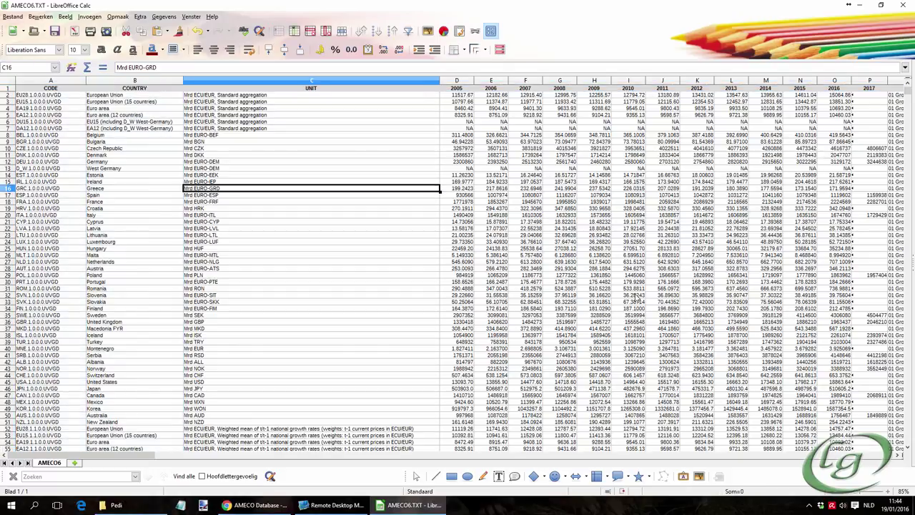
{"action": "scroll", "coordinate": [634, 297], "scroll_direction": "down", "scroll_amount": 8}
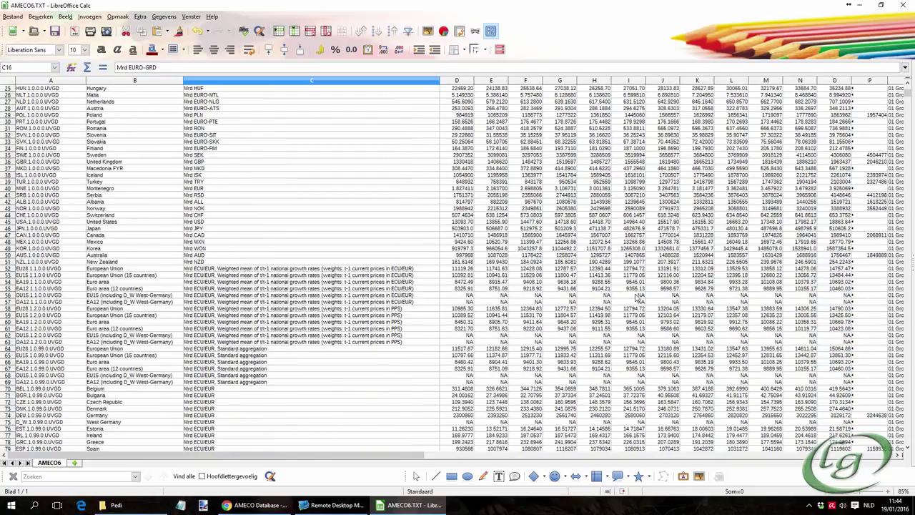
{"action": "scroll", "coordinate": [638, 300], "scroll_direction": "up", "scroll_amount": 8}
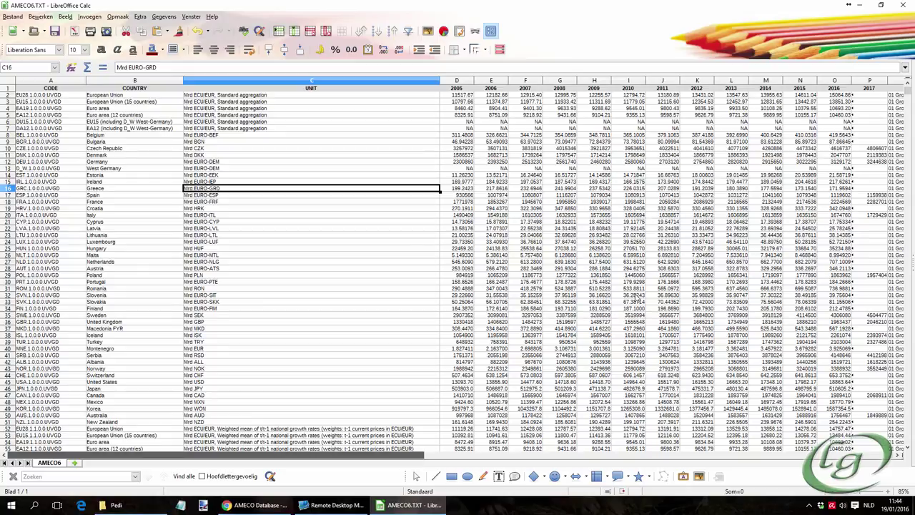
{"action": "mouse_move", "coordinate": [404, 454]}
{"action": "left_mouse_down"}
{"action": "mouse_move", "coordinate": [591, 455]}
{"action": "mouse_move", "coordinate": [404, 454]}
{"action": "left_mouse_up"}
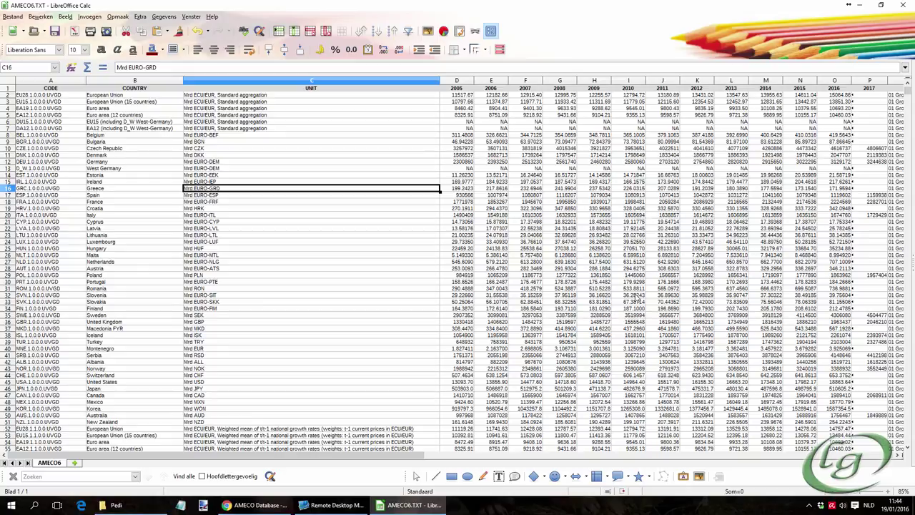
- Freeze header row 1 and the CODE and COUNTRY columns (A and B) with cell C2 as the split point
{"action": "key", "text": "ctrl+Up"}
{"action": "key", "text": "Down"}
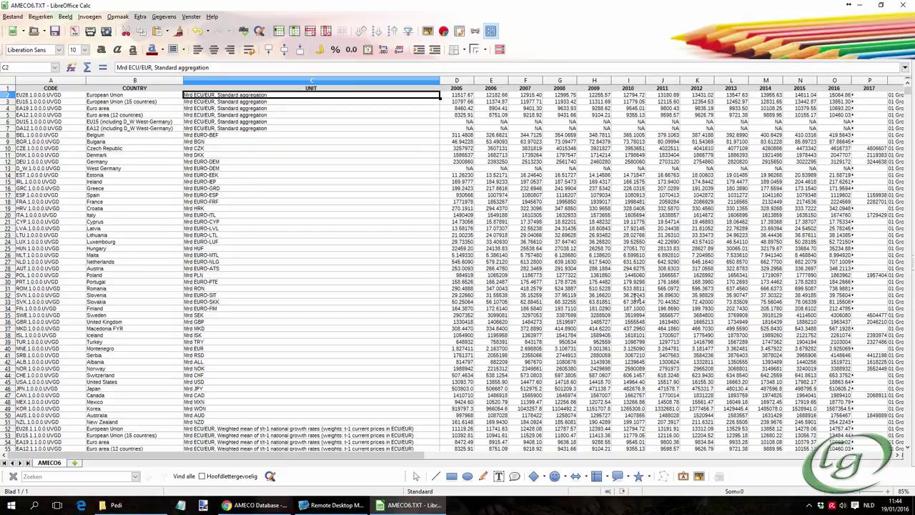
{"action": "key", "text": "Up"}
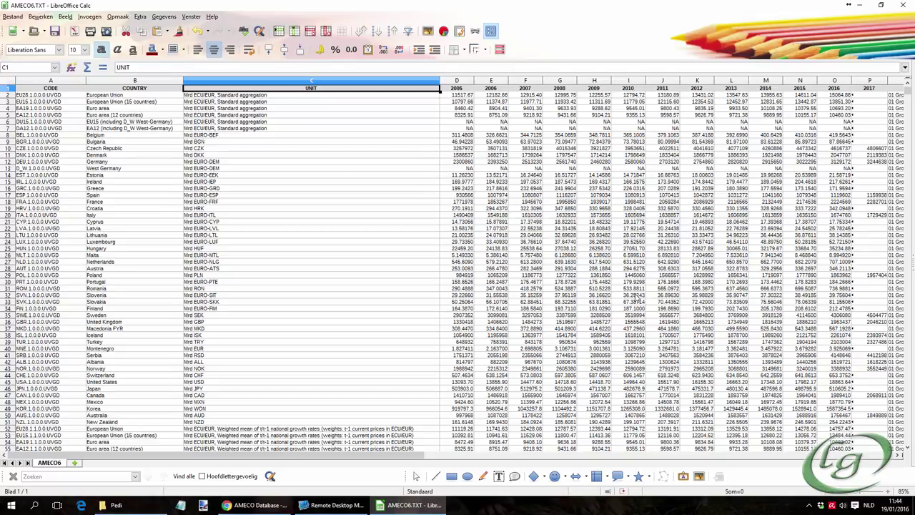
{"action": "key", "text": "Down"}
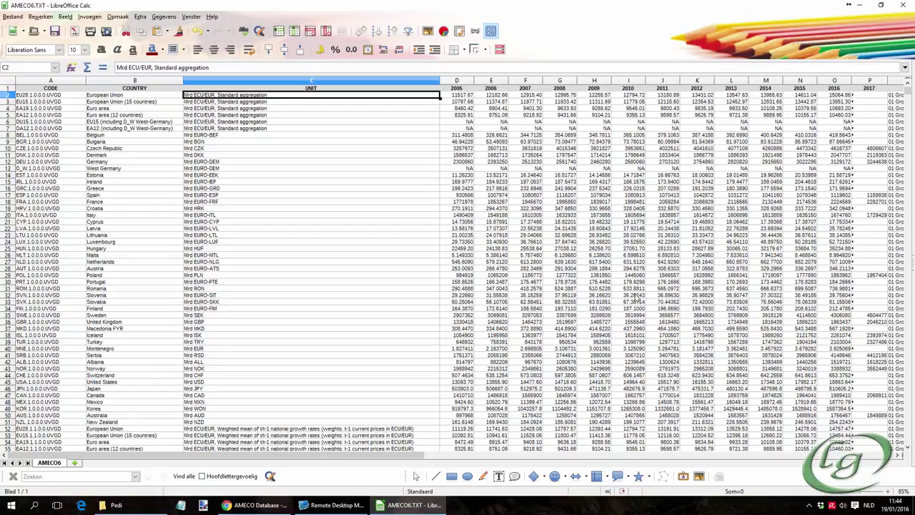
{"action": "key", "text": "alt+v"}
{"action": "key", "text": "f"}
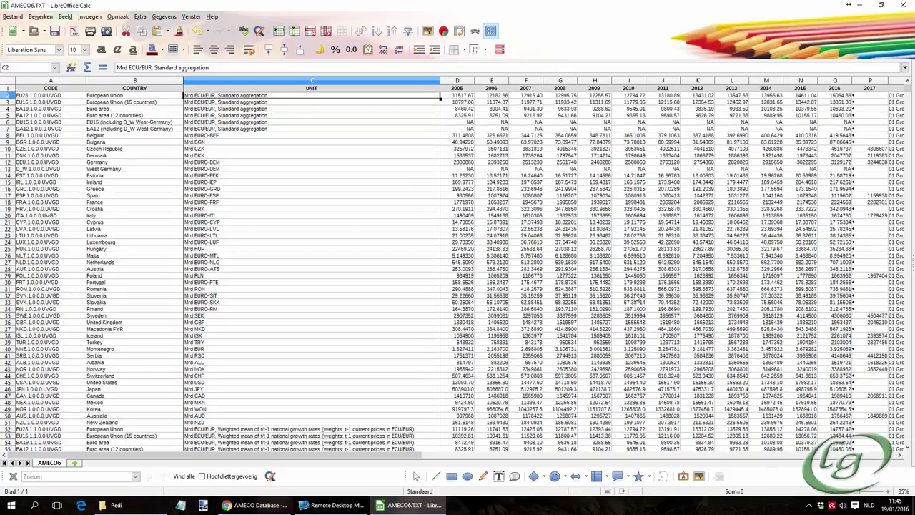
{"action": "mouse_move", "coordinate": [366, 455]}
{"action": "left_mouse_down"}
{"action": "mouse_move", "coordinate": [686, 455]}
{"action": "mouse_move", "coordinate": [429, 454]}
{"action": "left_mouse_up"}
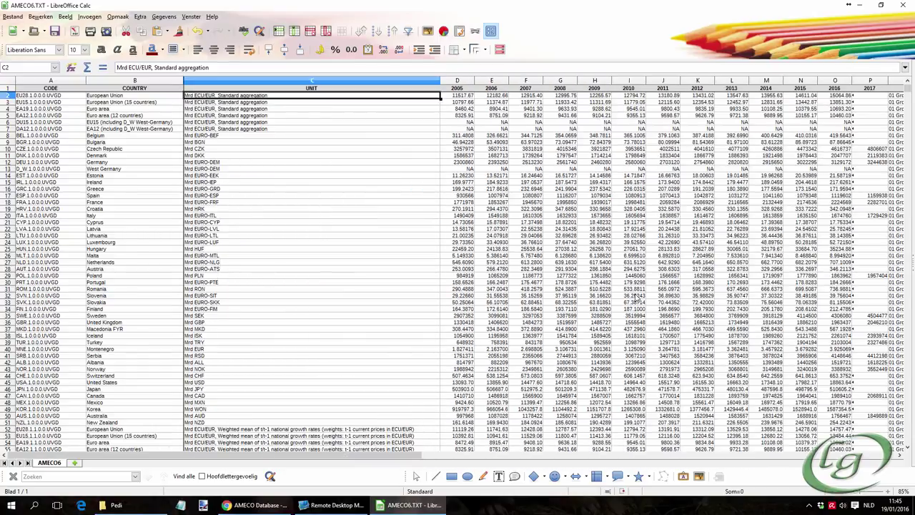
{"action": "scroll", "coordinate": [636, 298], "scroll_direction": "down", "scroll_amount": 20}
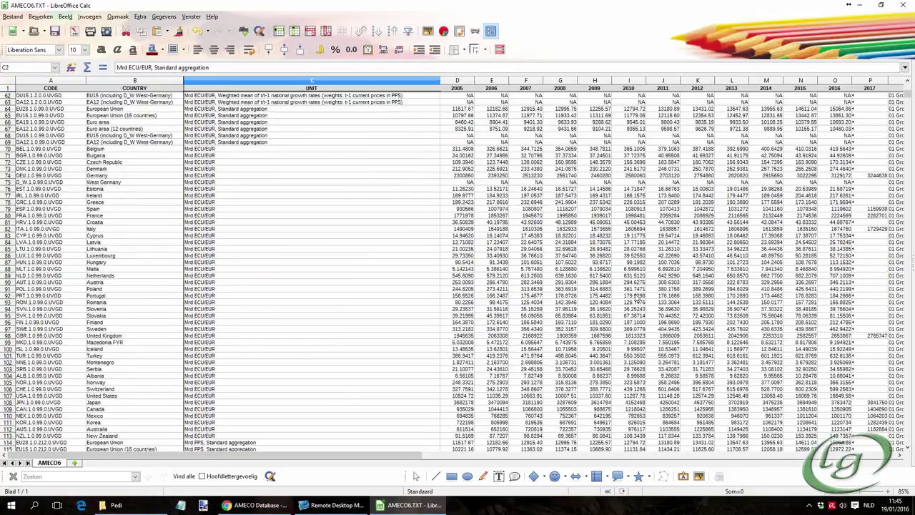
{"action": "key", "text": "ctrl+n"}
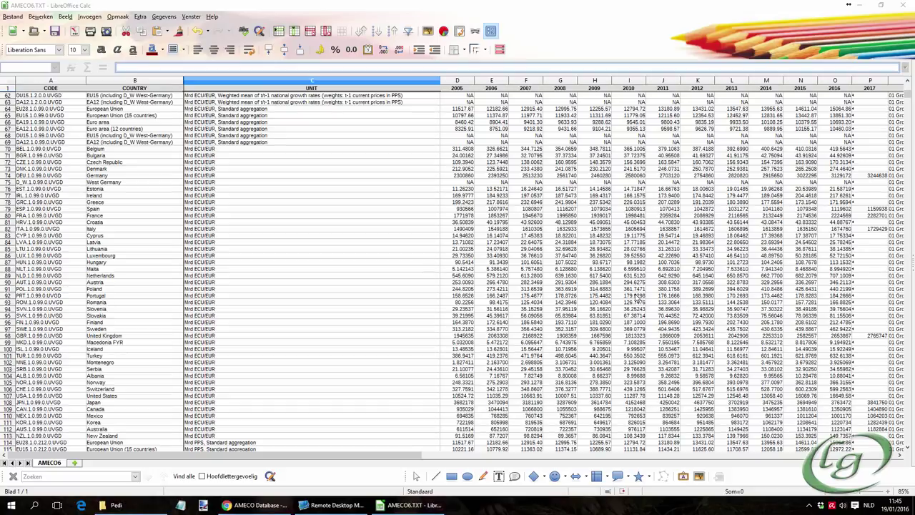
{"action": "left_click", "coordinate": [560, 135]}
{"action": "left_click", "coordinate": [311, 95]}
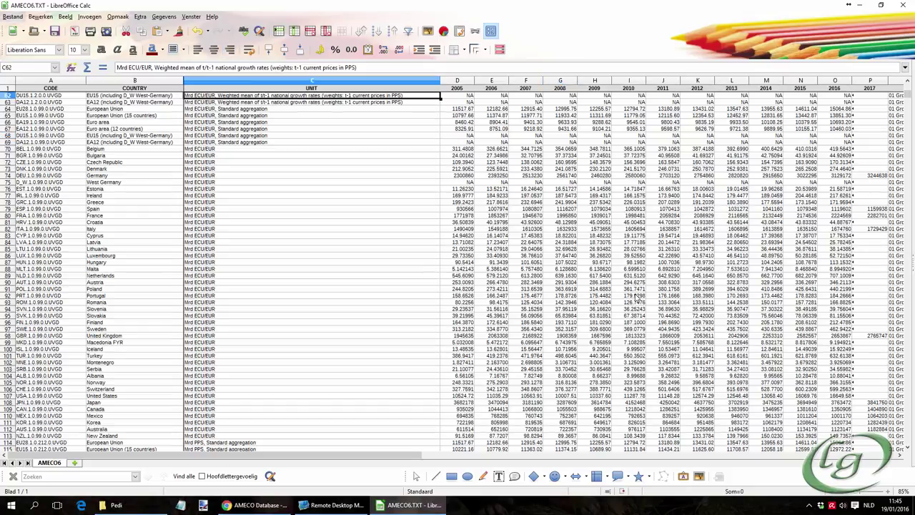
- Start saving the spreadsheet under a new name in the Pedi folder, with ODF-werkblad (.ods) as the file type
{"action": "left_click", "coordinate": [13, 17]}
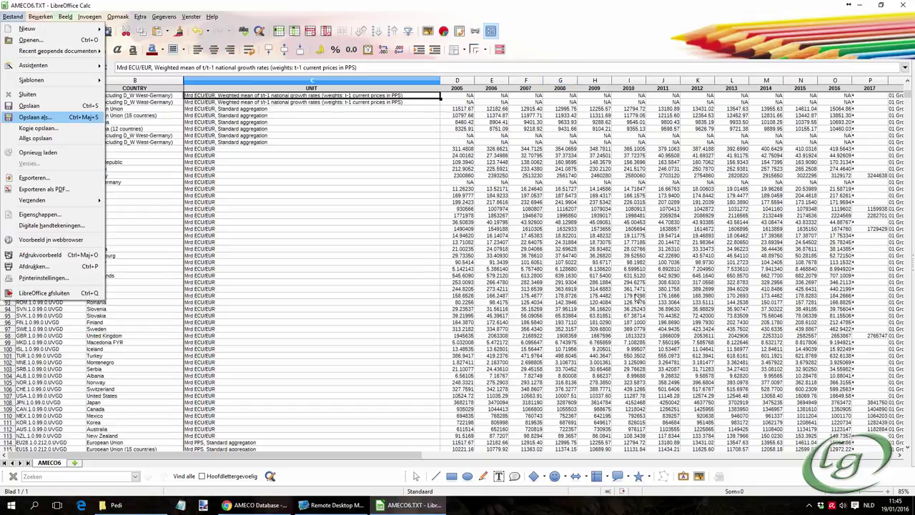
{"action": "left_click", "coordinate": [28, 118]}
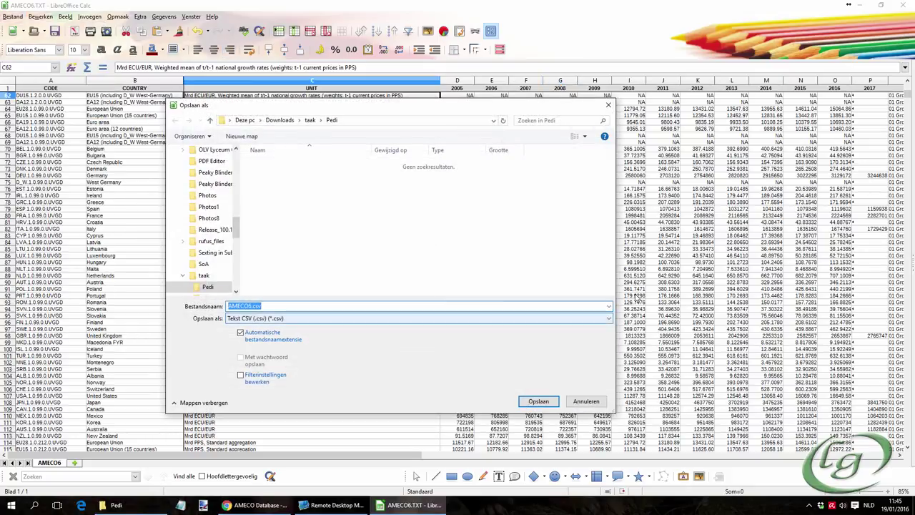
{"action": "left_click", "coordinate": [275, 318]}
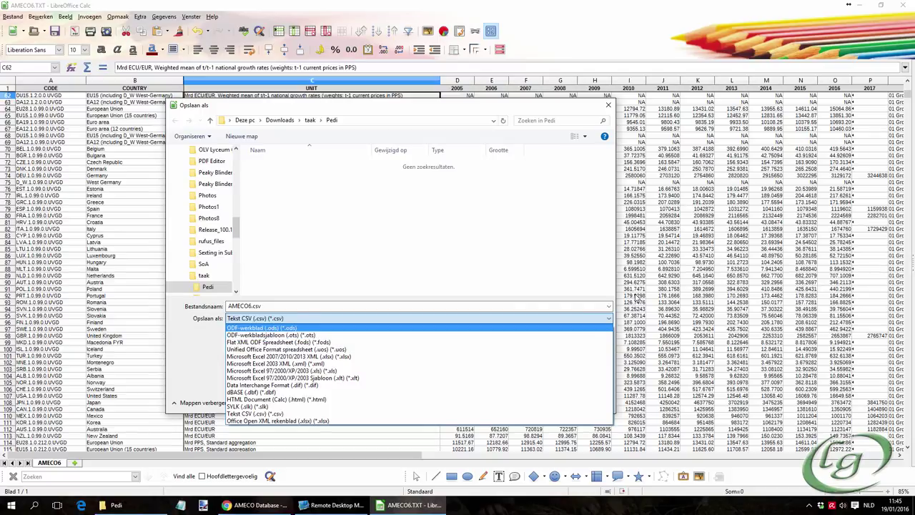
{"action": "key", "text": "Return"}
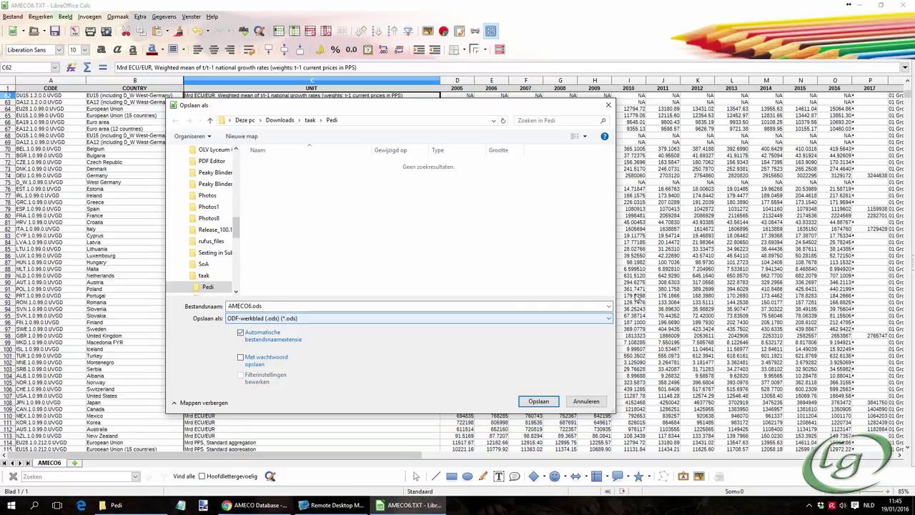
- Change the file type for saving to Microsoft Excel 2007/2010/2013 XML (.xlsx)
{"action": "key", "text": "alt+Down"}
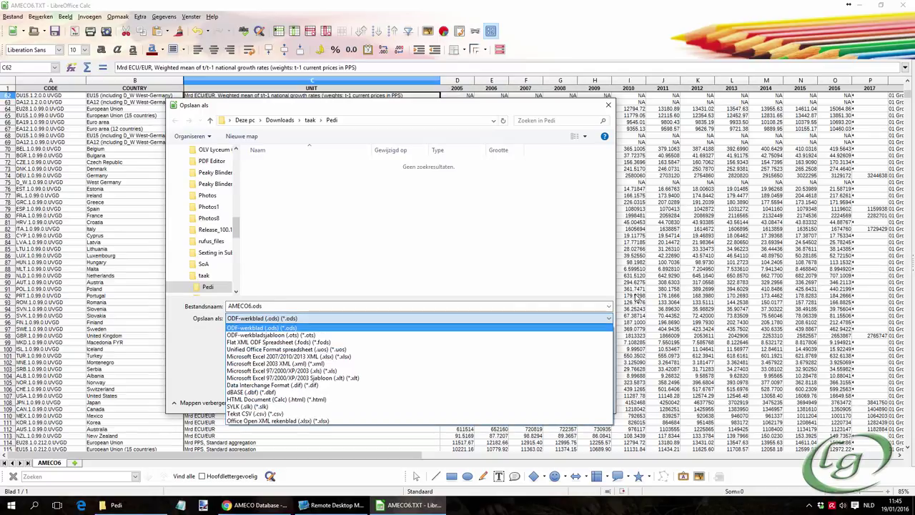
{"action": "key", "text": "Down"}
{"action": "key", "text": "Down"}
{"action": "key", "text": "Down"}
{"action": "key", "text": "Down"}
{"action": "key", "text": "Return"}
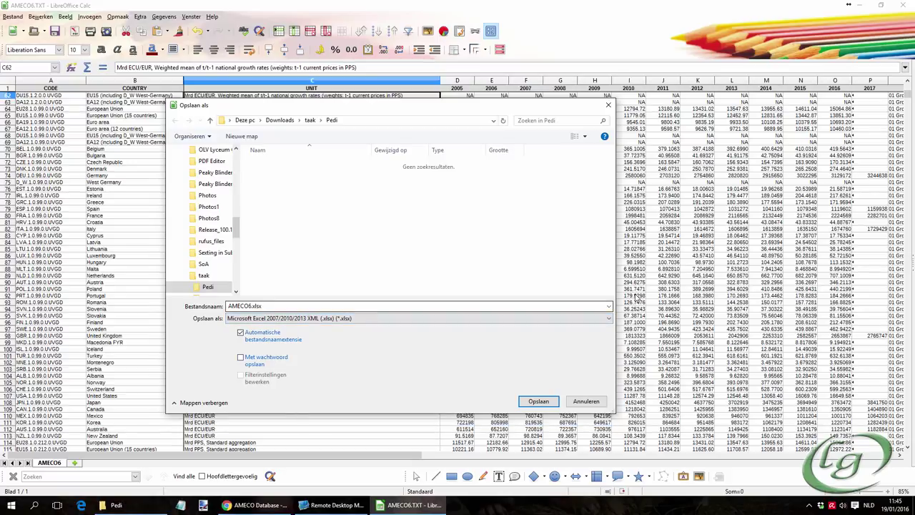
- Set the file type back to ODF-werkblad (.ods) and save the spreadsheet as "Tabel Ameco Calc"
{"action": "key", "text": "alt+Down"}
{"action": "key", "text": "Up"}
{"action": "key", "text": "Up"}
{"action": "key", "text": "Up"}
{"action": "key", "text": "Up"}
{"action": "key", "text": "Return"}
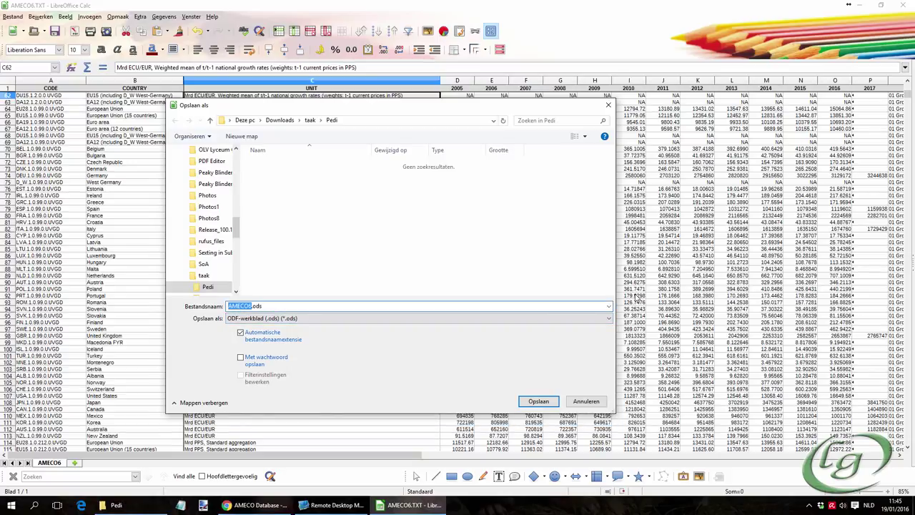
{"action": "type", "text": "Tabel Ameco Calc"}
{"action": "key", "text": "Return"}
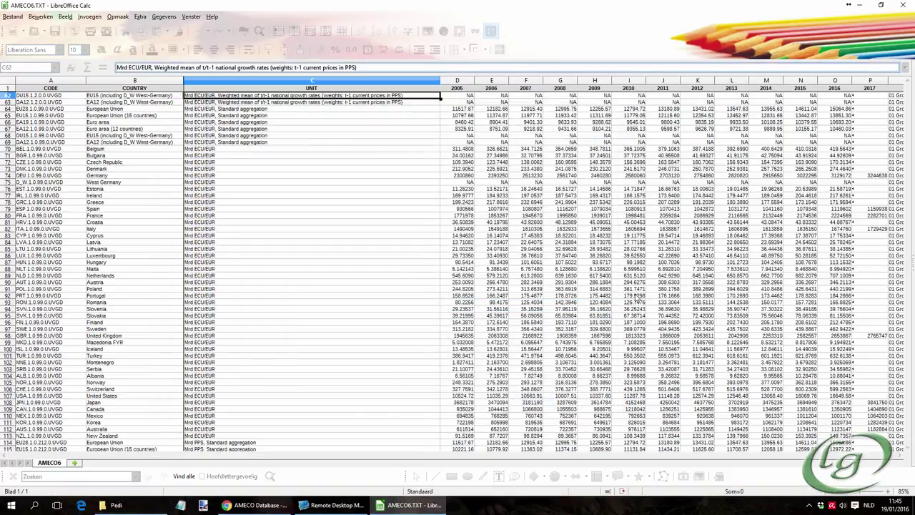